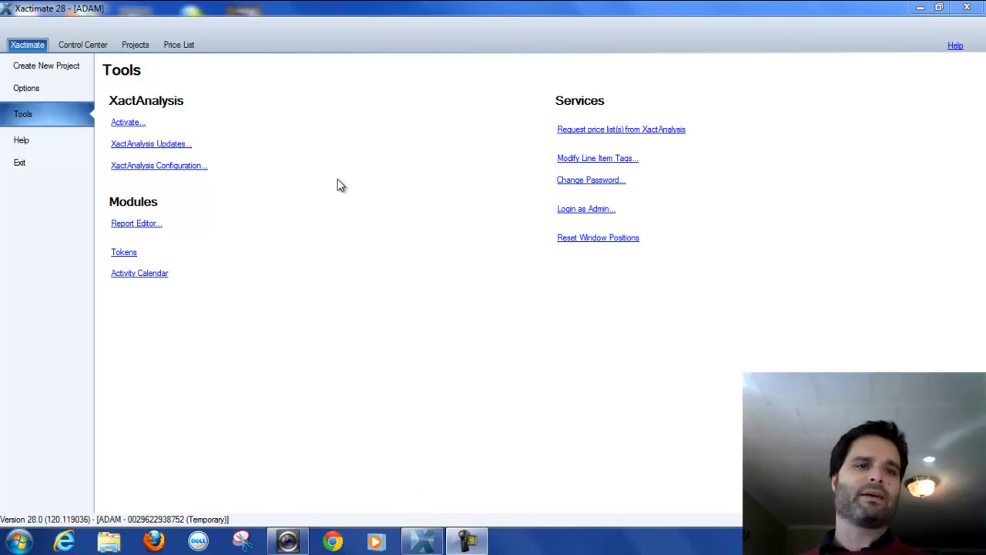
Start a new project from the dashboard, entering the insured's surname and first name as the project name.
{"action": "left_click", "coordinate": [81, 45]}
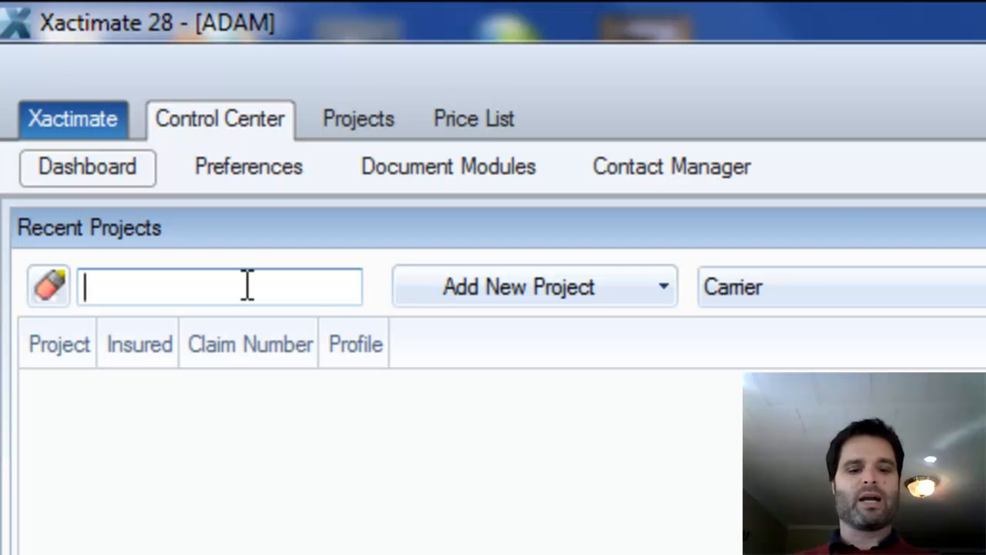
{"action": "type", "text": "SMITH"}
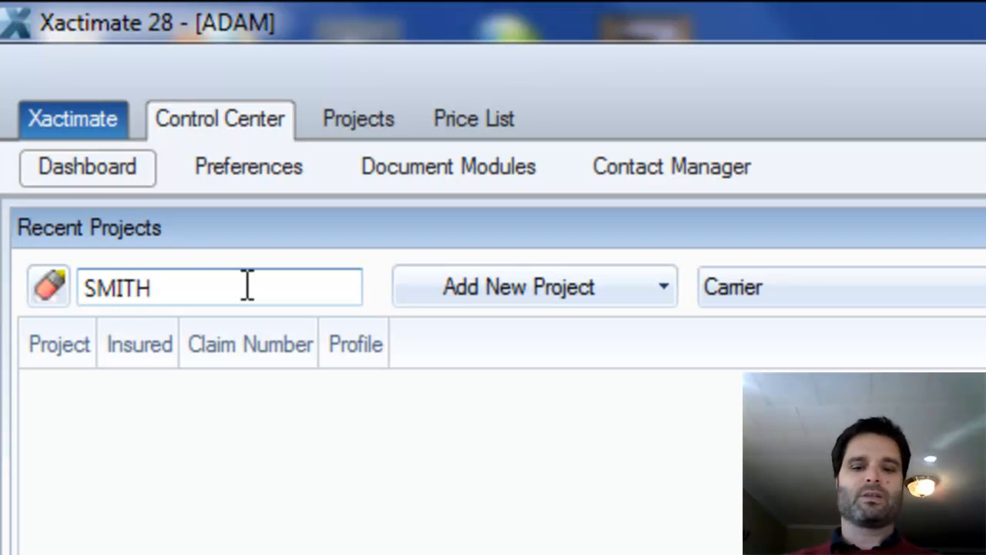
{"action": "type", "text": "-BOB"}
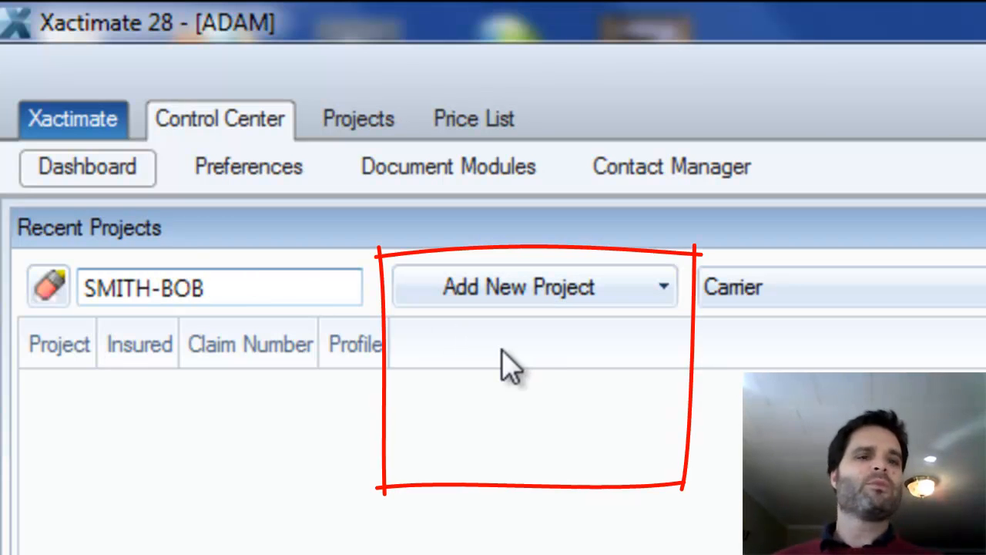
Set the new project's type to Estimate and its profile to Carrier.
{"action": "left_click", "coordinate": [661, 292]}
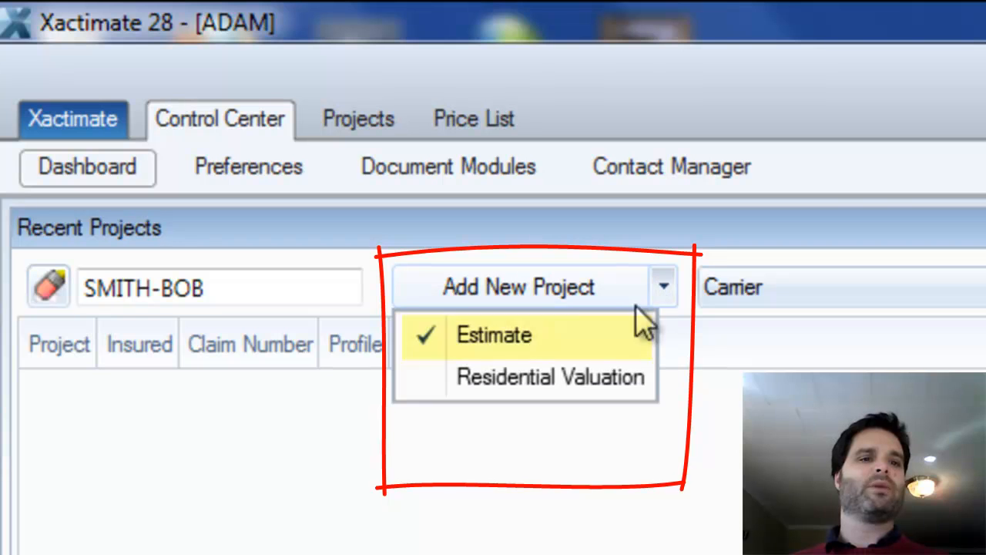
{"action": "left_click", "coordinate": [482, 350]}
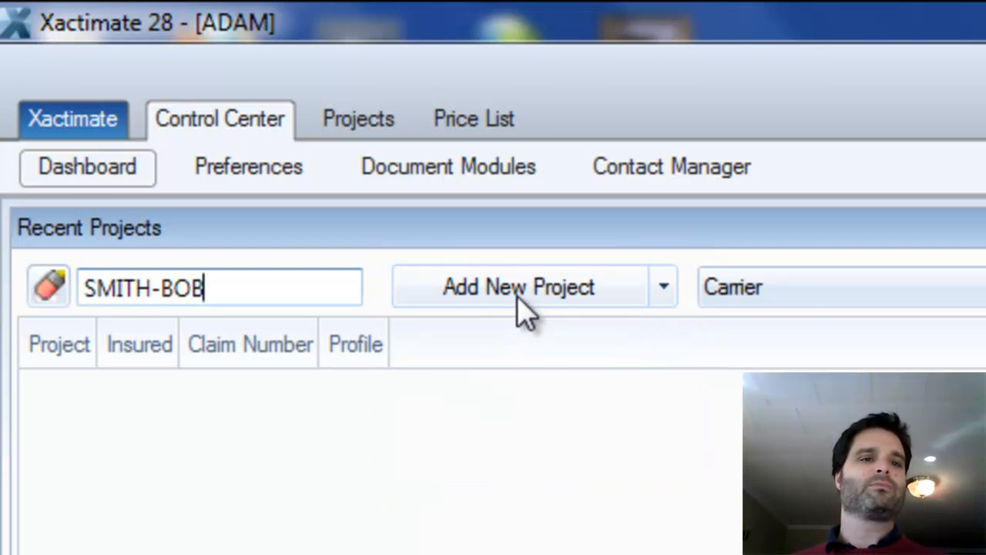
{"action": "left_click", "coordinate": [847, 287]}
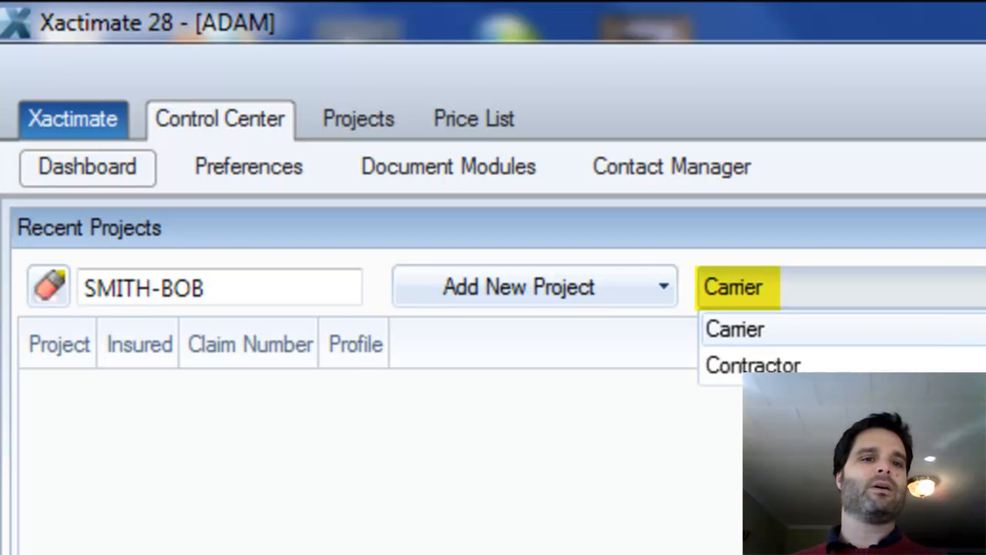
{"action": "left_click", "coordinate": [853, 337]}
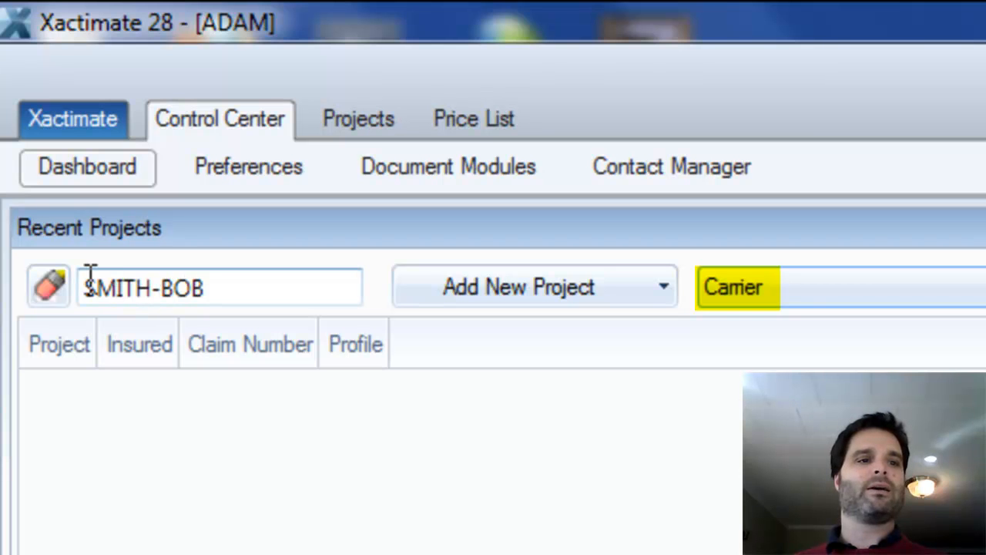
Create the new estimate project with that name.
{"action": "left_click", "coordinate": [235, 293]}
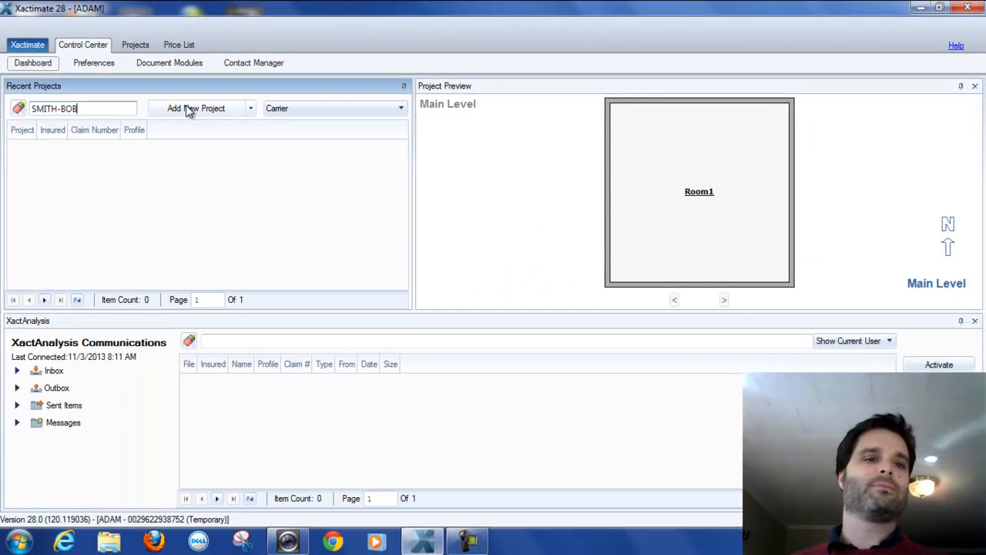
{"action": "left_click", "coordinate": [185, 108]}
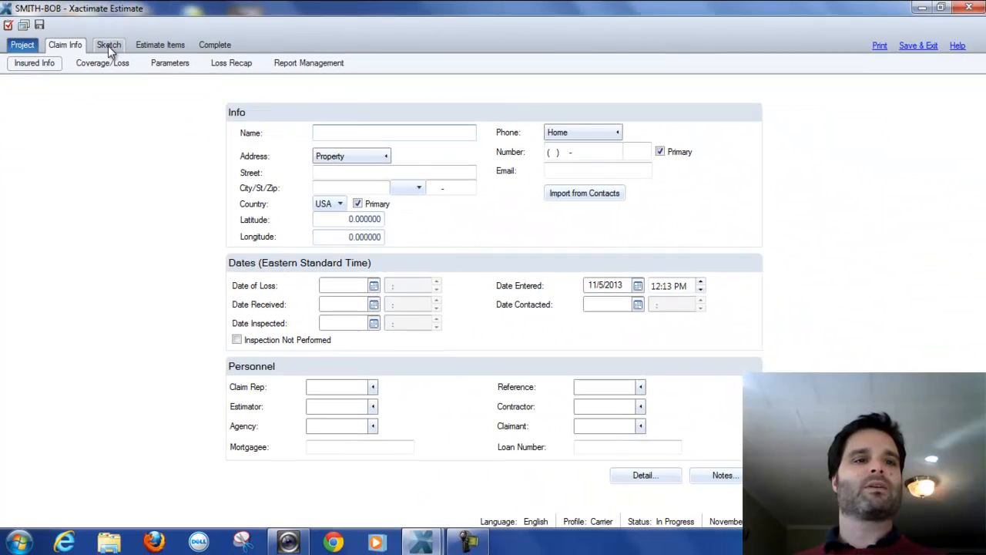
Open the sketch area and select the TRAINING price list for the estimate.
{"action": "left_click", "coordinate": [108, 45]}
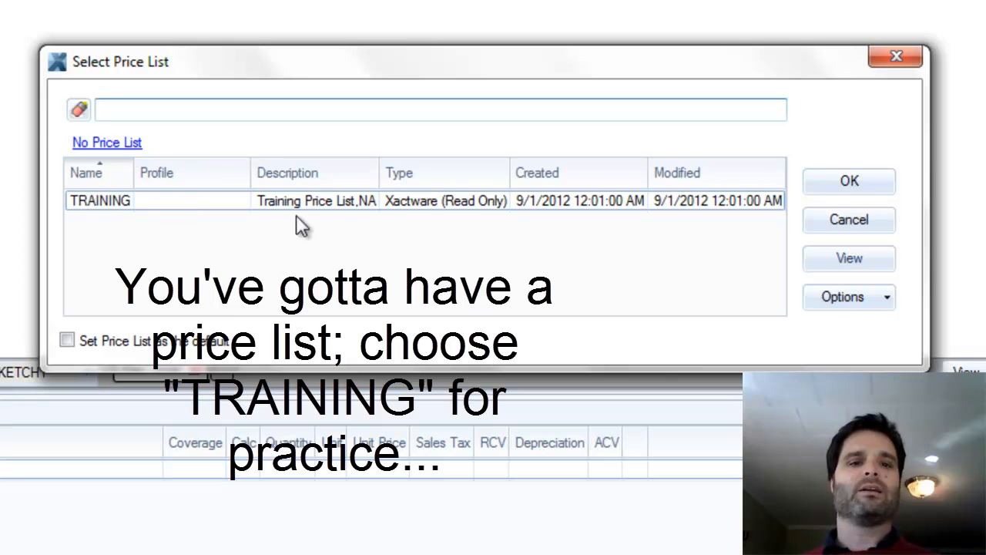
{"action": "left_click", "coordinate": [381, 206]}
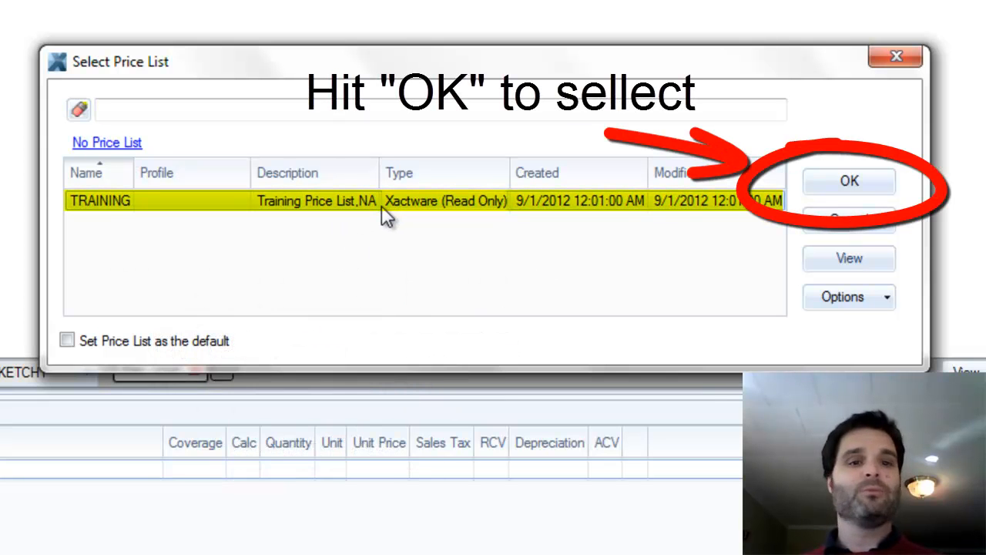
{"action": "left_click", "coordinate": [852, 179]}
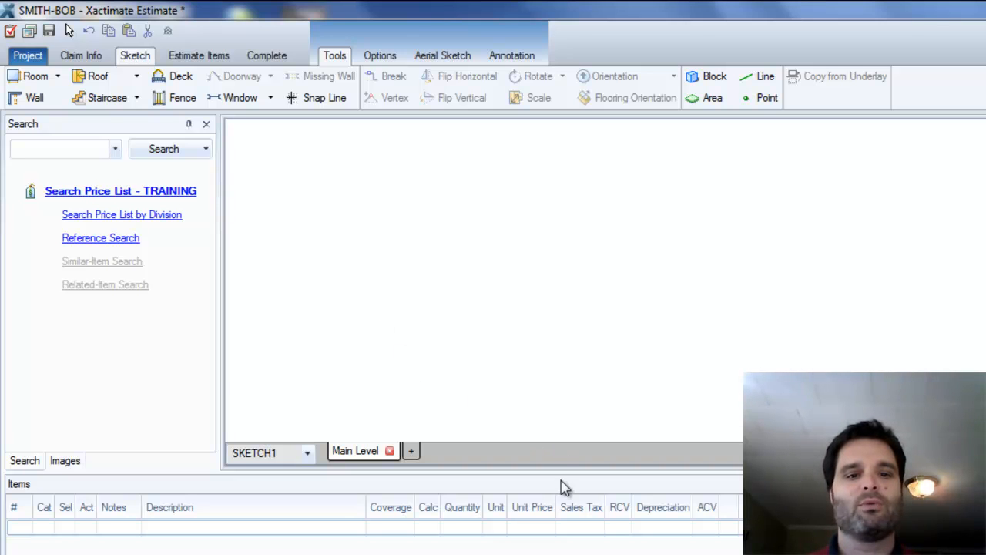
Shrink the Items pane and the Search panel to enlarge the sketch canvas.
{"action": "left_click_drag", "start_coordinate": [551, 473], "coordinate": [558, 552]}
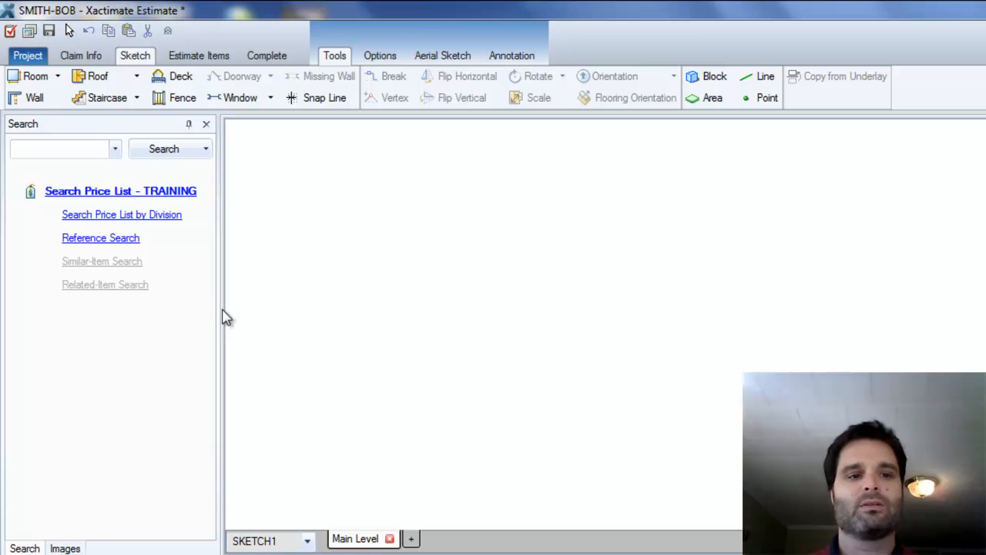
{"action": "left_click_drag", "start_coordinate": [218, 308], "coordinate": [148, 309]}
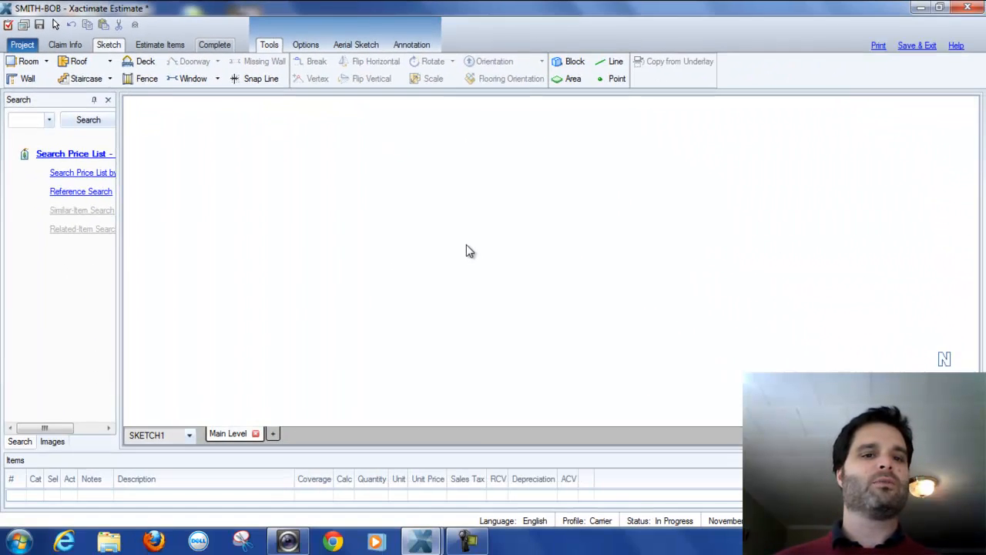
{"action": "left_click", "coordinate": [21, 65]}
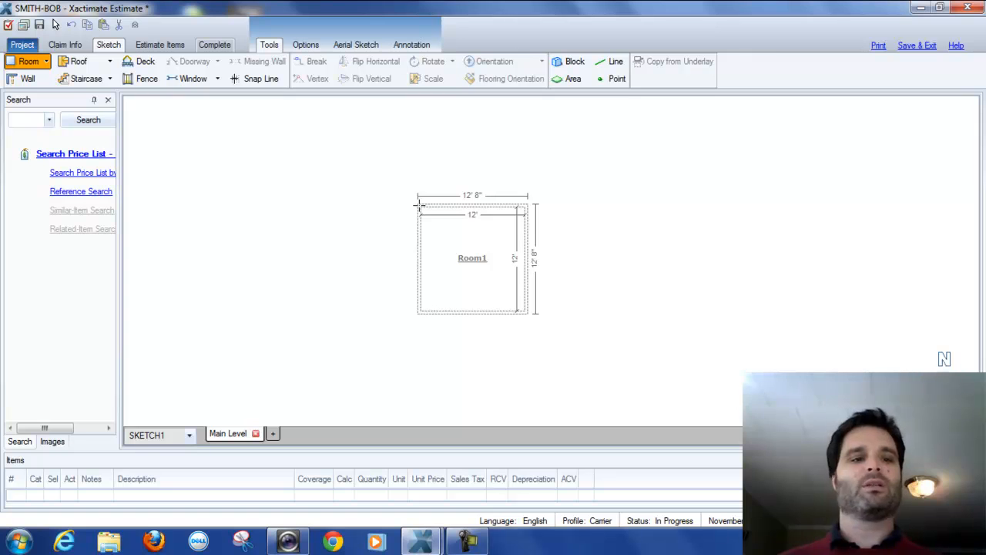
{"action": "left_click", "coordinate": [419, 206]}
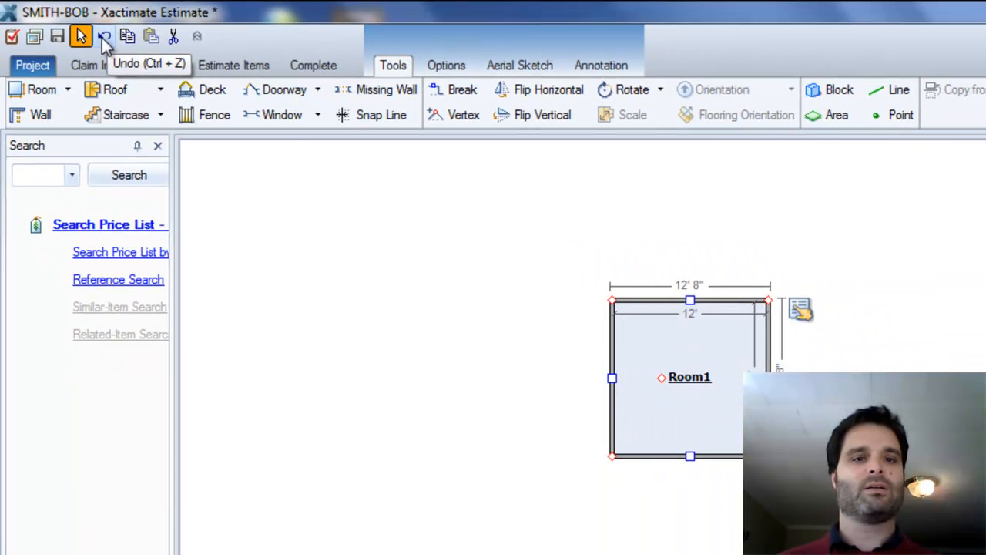
{"action": "left_click", "coordinate": [104, 38]}
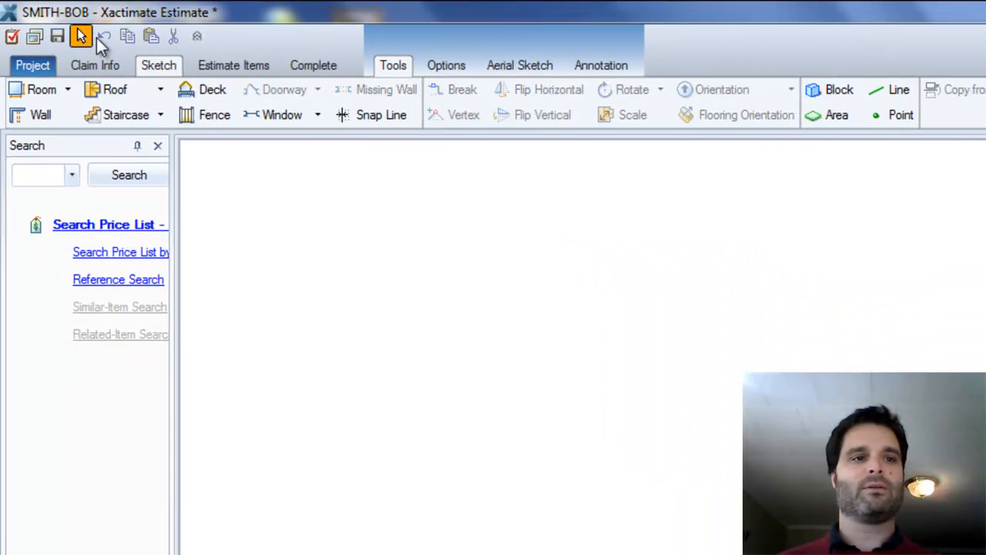
Place a 12' by 12' room on the sketch canvas with the Room tool.
{"action": "left_click", "coordinate": [32, 90]}
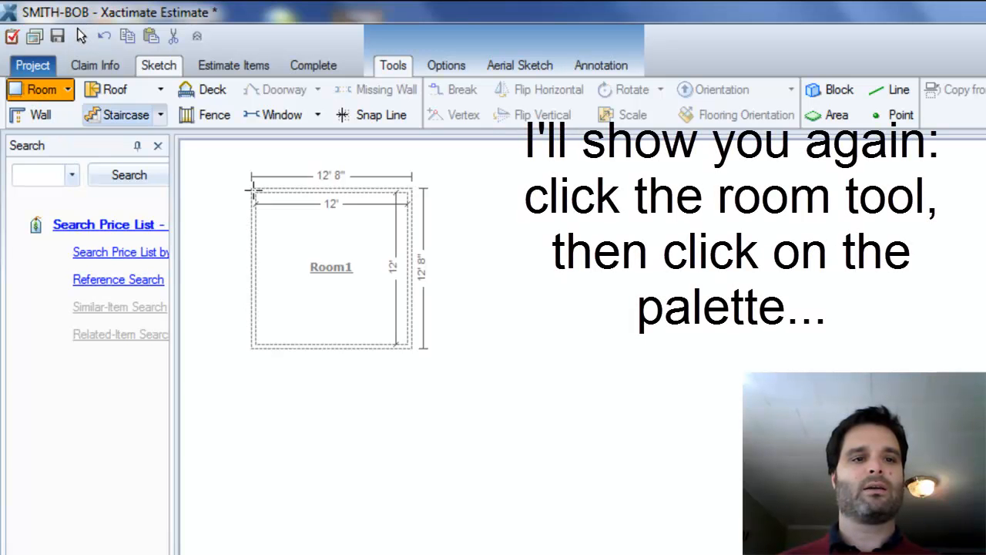
{"action": "left_click", "coordinate": [641, 291]}
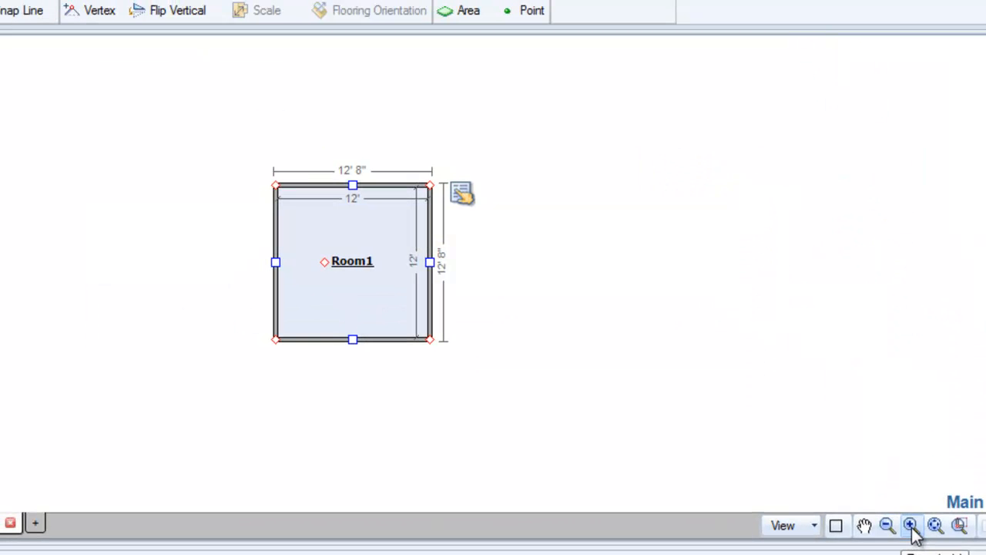
Rename the room Room1 to Dining Room.
{"action": "left_click", "coordinate": [911, 527]}
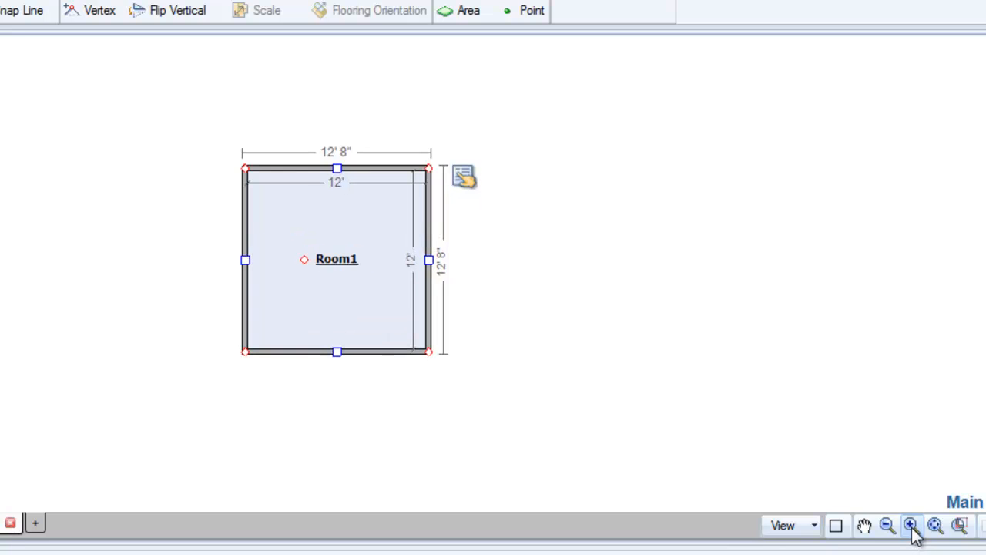
{"action": "left_click", "coordinate": [911, 526]}
{"action": "left_click", "coordinate": [911, 526]}
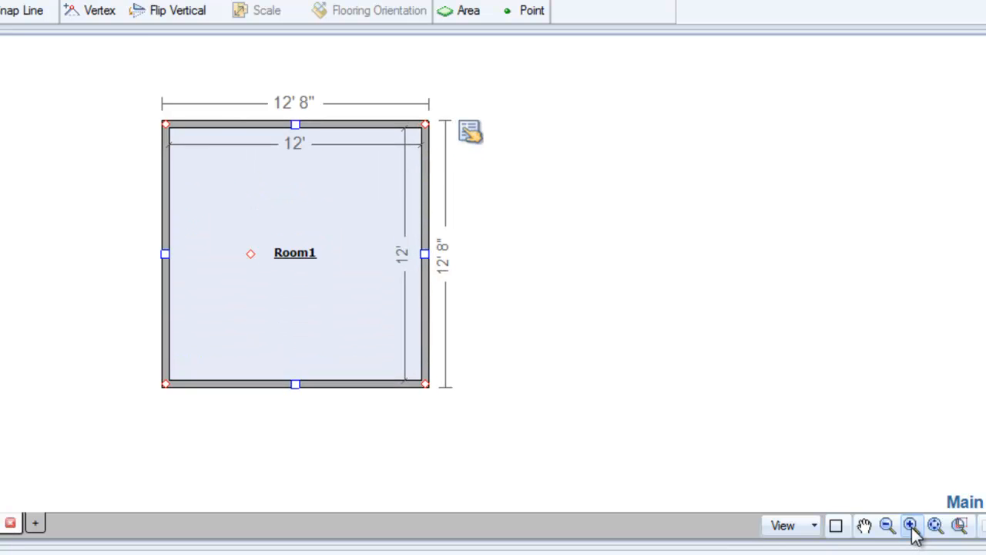
{"action": "left_click", "coordinate": [911, 526]}
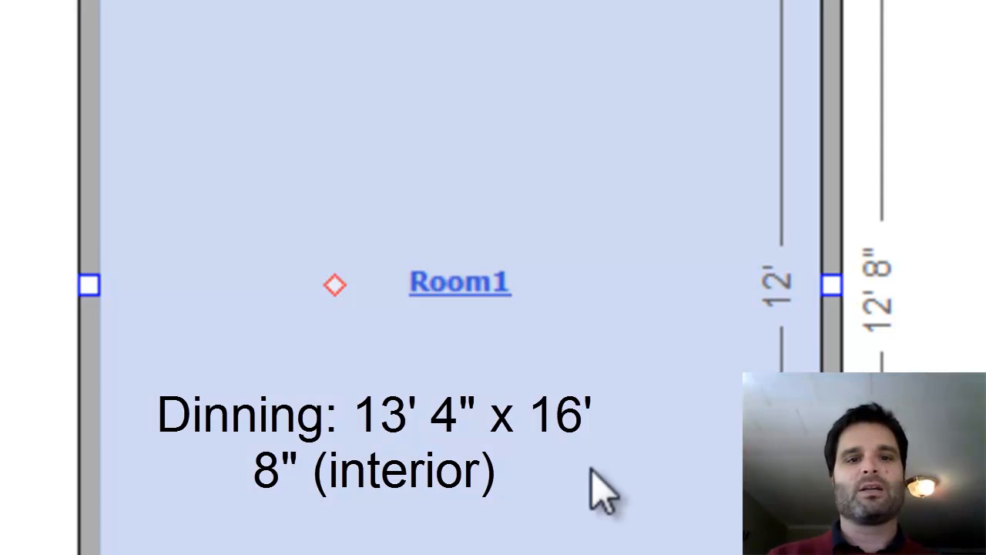
{"action": "left_click", "coordinate": [441, 293]}
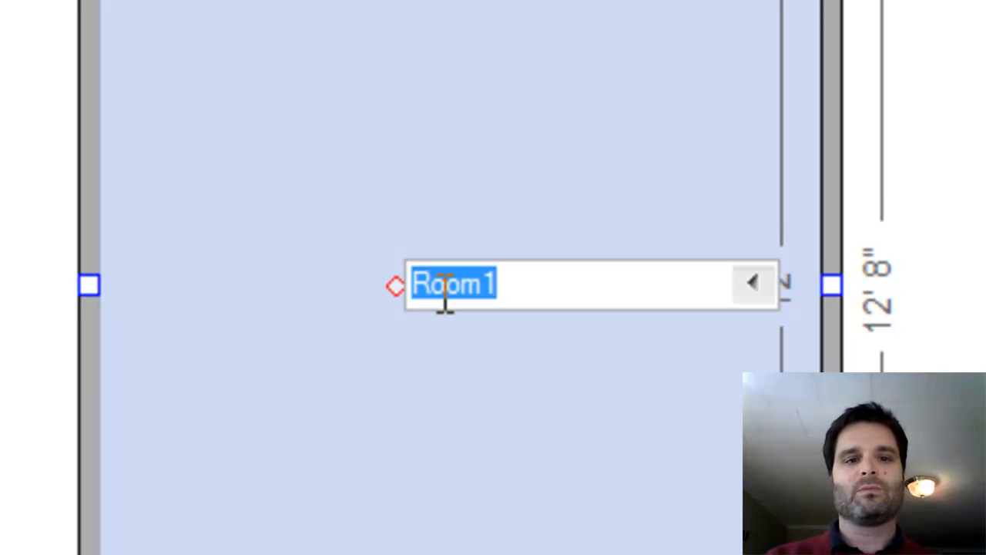
{"action": "type", "text": "dining"}
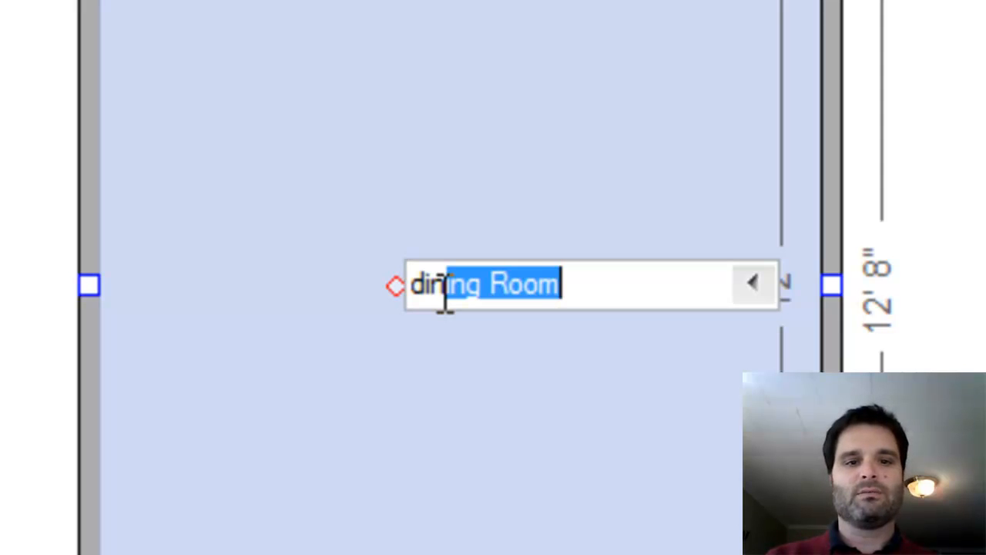
{"action": "key", "text": "Return"}
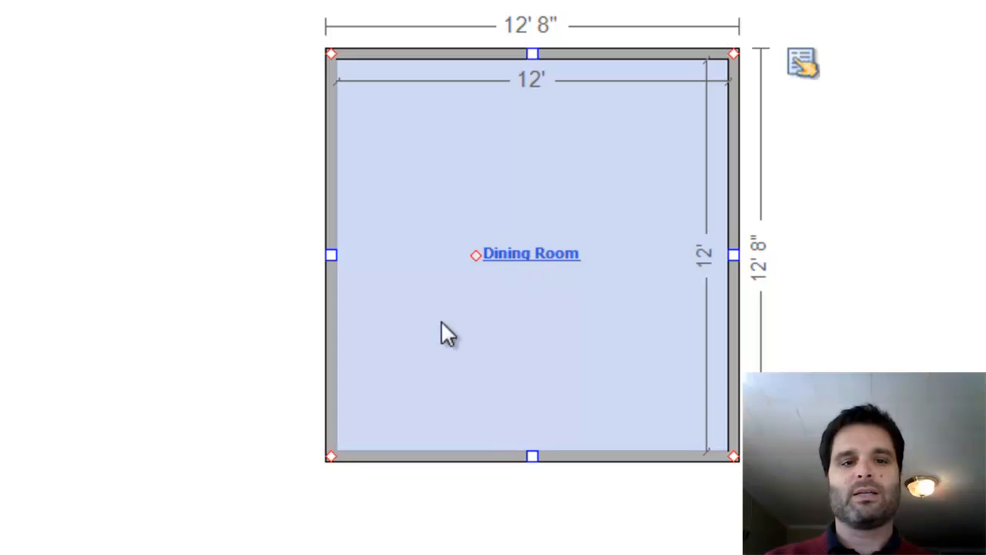
{"action": "left_click", "coordinate": [520, 252]}
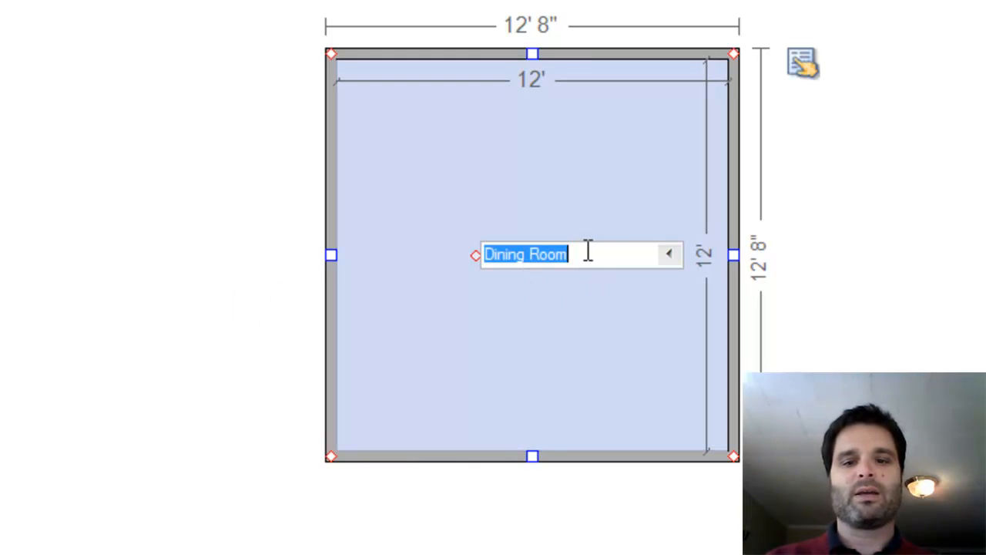
{"action": "key", "text": "Return"}
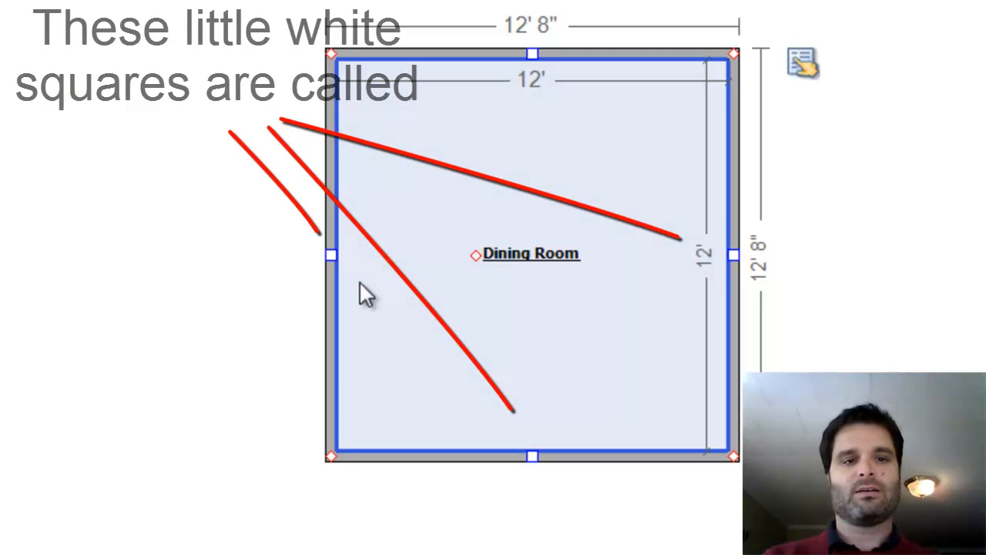
Examine the wall handles on each side of the Dining Room.
{"action": "key", "text": "ctrl"}
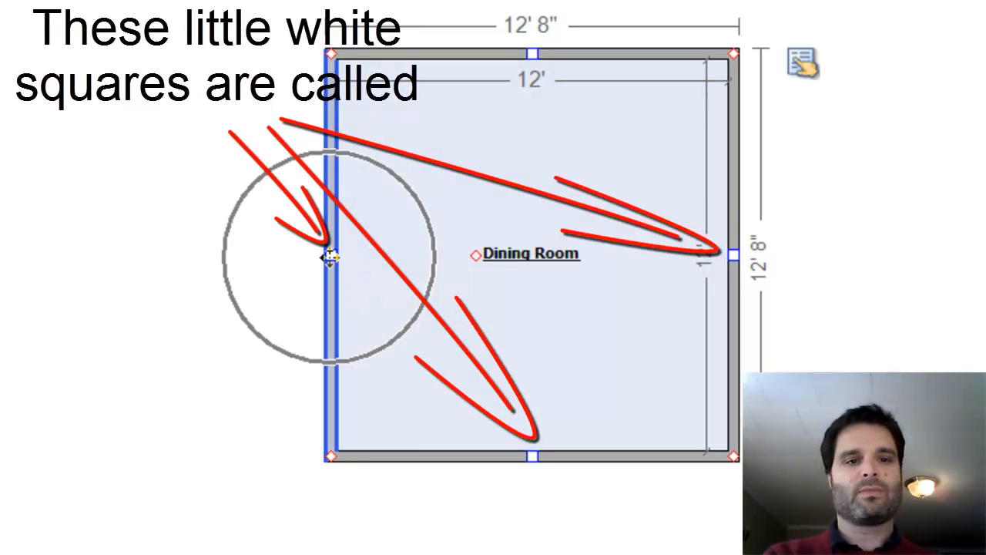
{"action": "key", "text": "ctrl"}
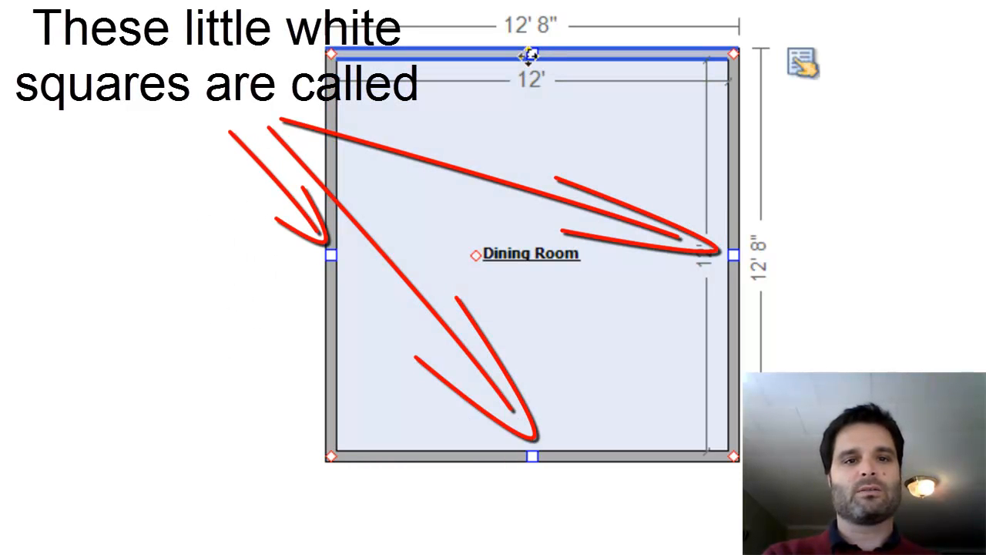
{"action": "key", "text": "ctrl"}
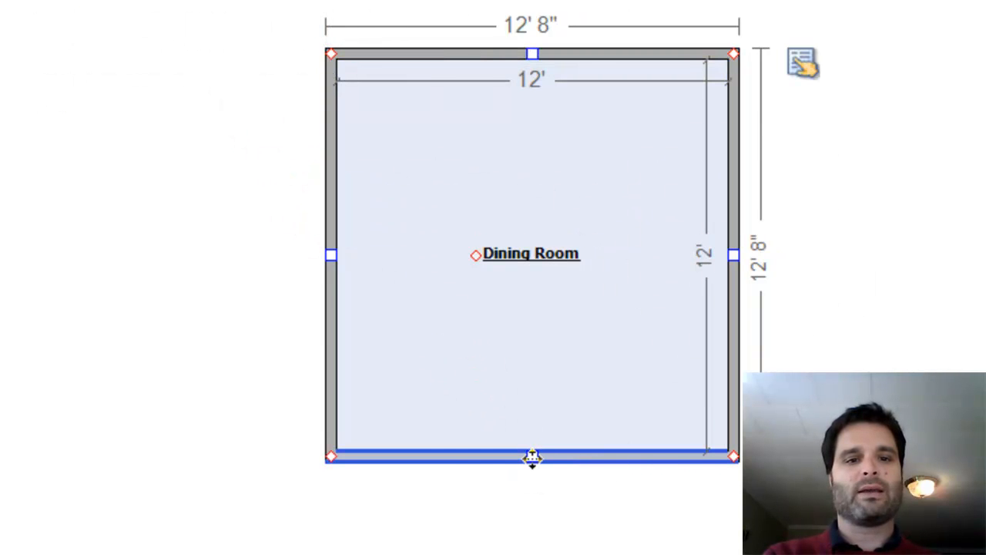
{"action": "key", "text": "ctrl"}
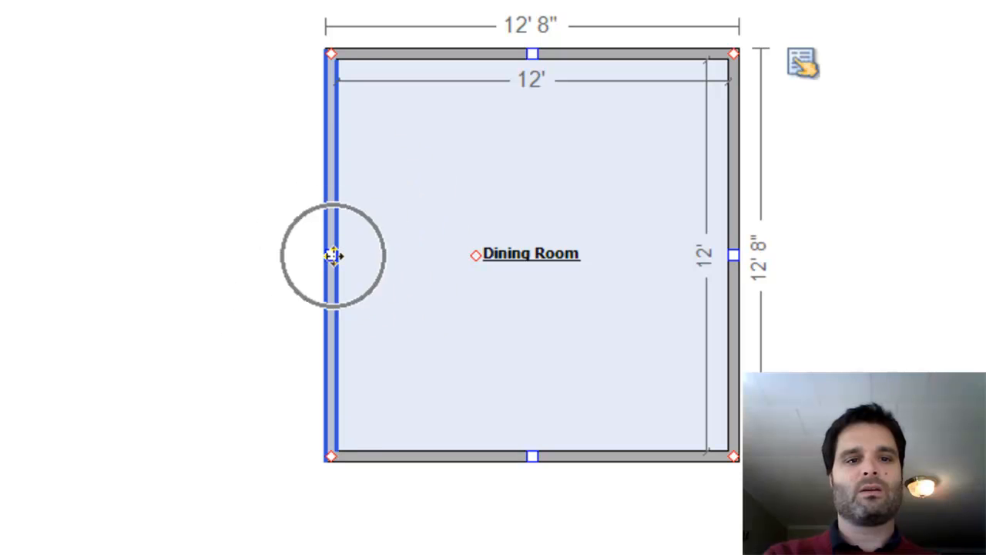
{"action": "key", "text": "ctrl"}
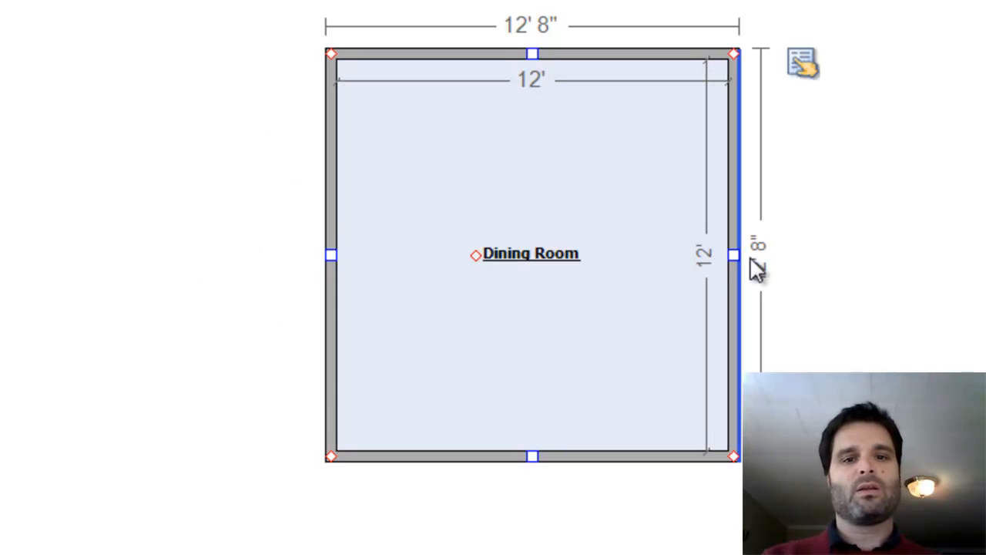
{"action": "key", "text": "ctrl"}
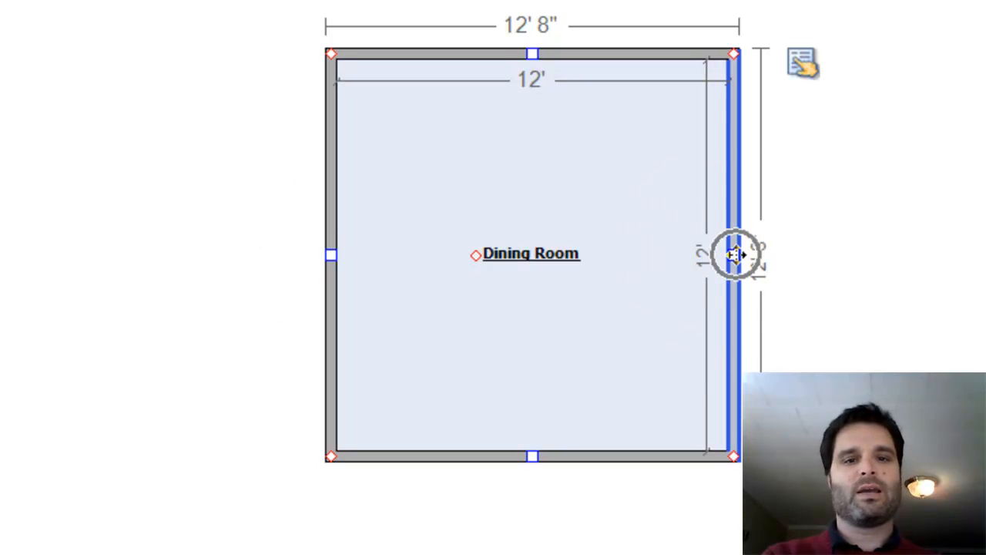
{"action": "key", "text": "ctrl"}
{"action": "left_click", "coordinate": [546, 134]}
{"action": "key", "text": "ctrl"}
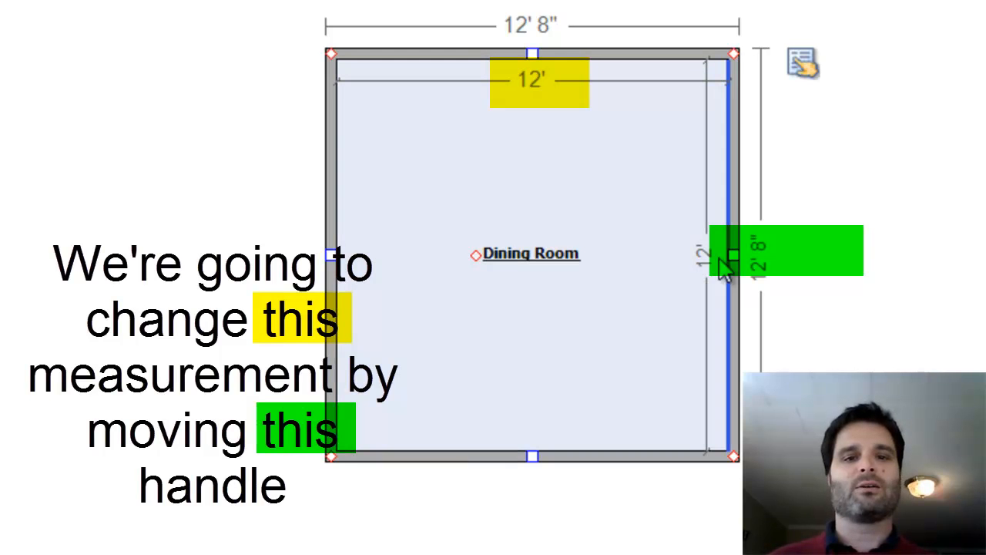
Drag the Dining Room's right wall handle outward to widen the room to 13' 4" inside (14' outside).
{"action": "left_click", "coordinate": [735, 257]}
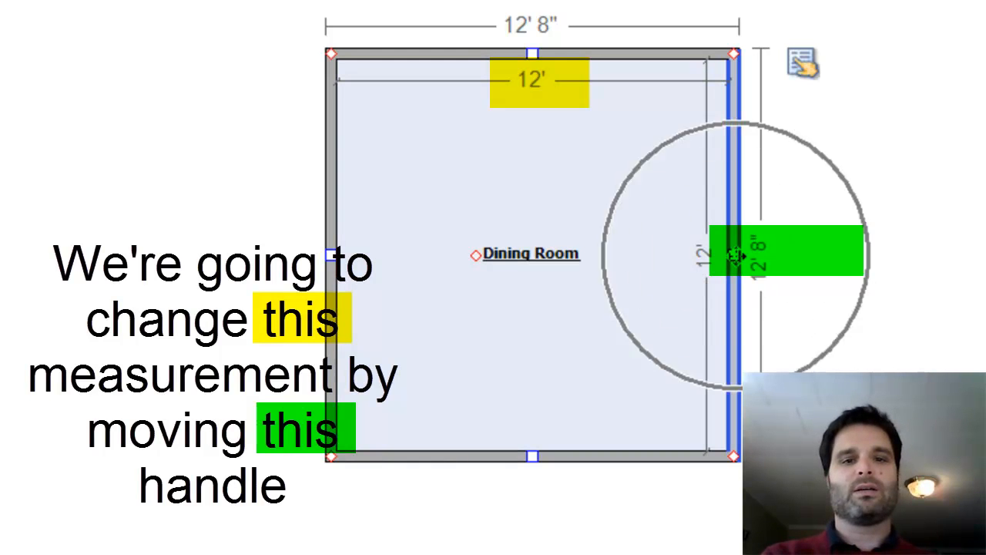
{"action": "left_click_drag", "start_coordinate": [734, 256], "coordinate": [777, 264]}
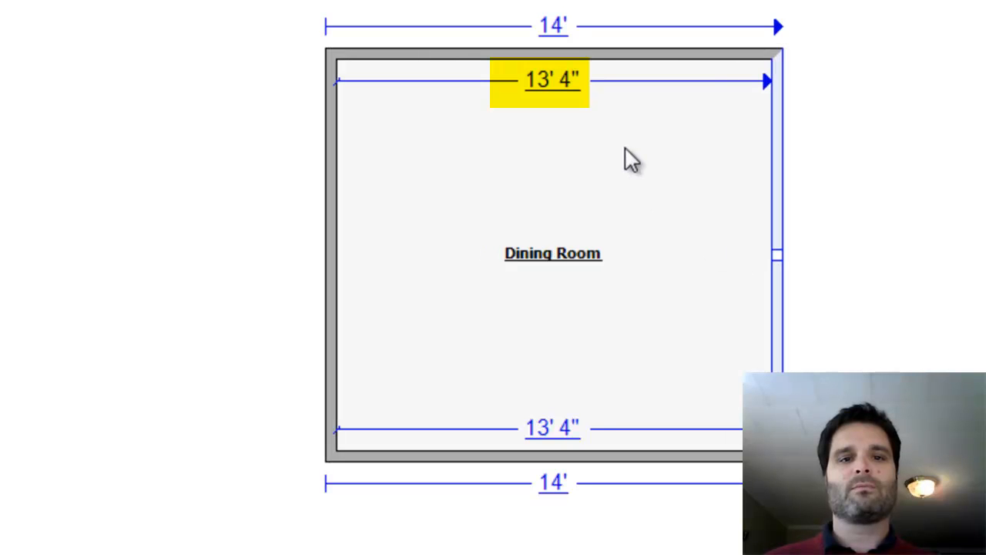
{"action": "left_click", "coordinate": [556, 91]}
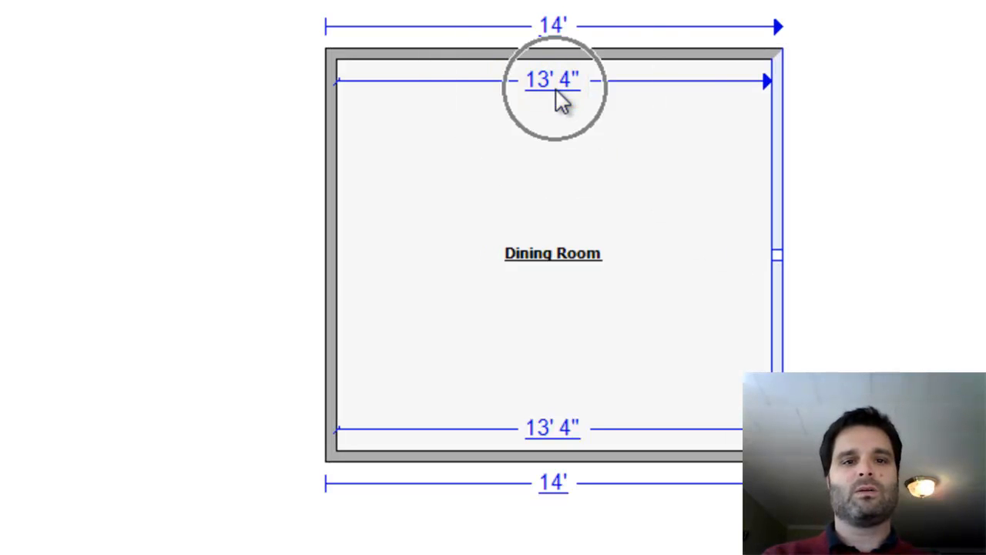
{"action": "left_click", "coordinate": [554, 162]}
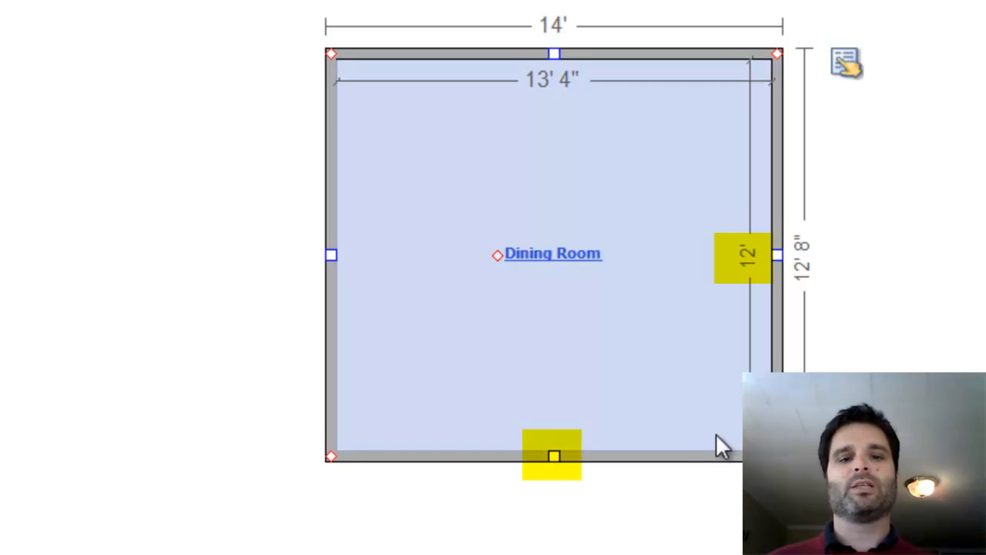
Drag the Dining Room's bottom wall handle downward to lengthen the room to 16' 8" inside (17' 4" outside).
{"action": "left_click", "coordinate": [587, 509]}
{"action": "left_click", "coordinate": [554, 456]}
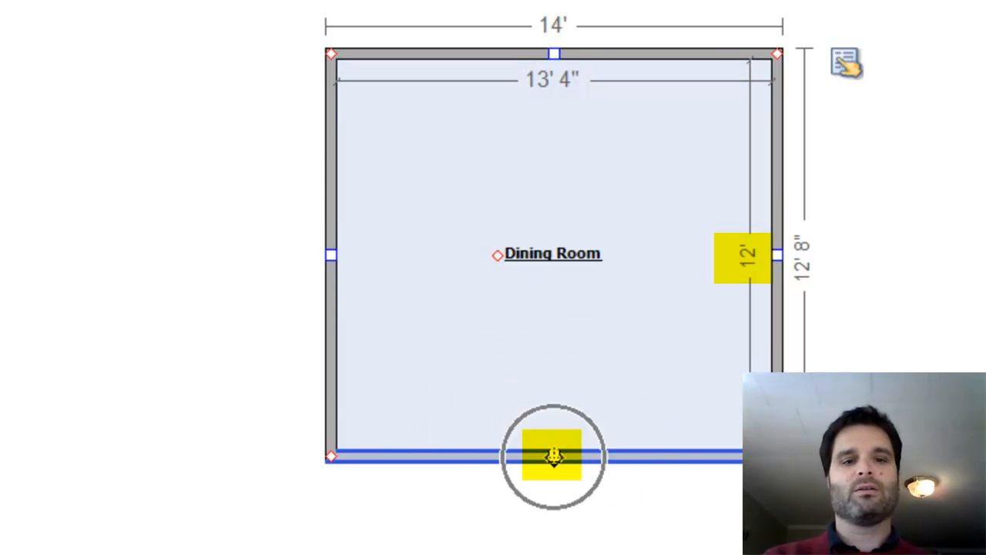
{"action": "left_click", "coordinate": [554, 52]}
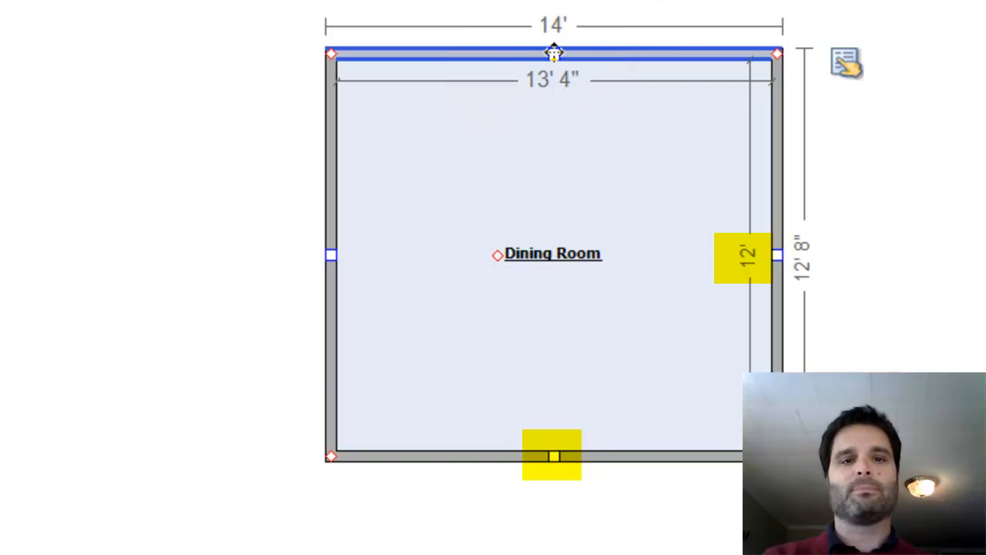
{"action": "left_click", "coordinate": [564, 258]}
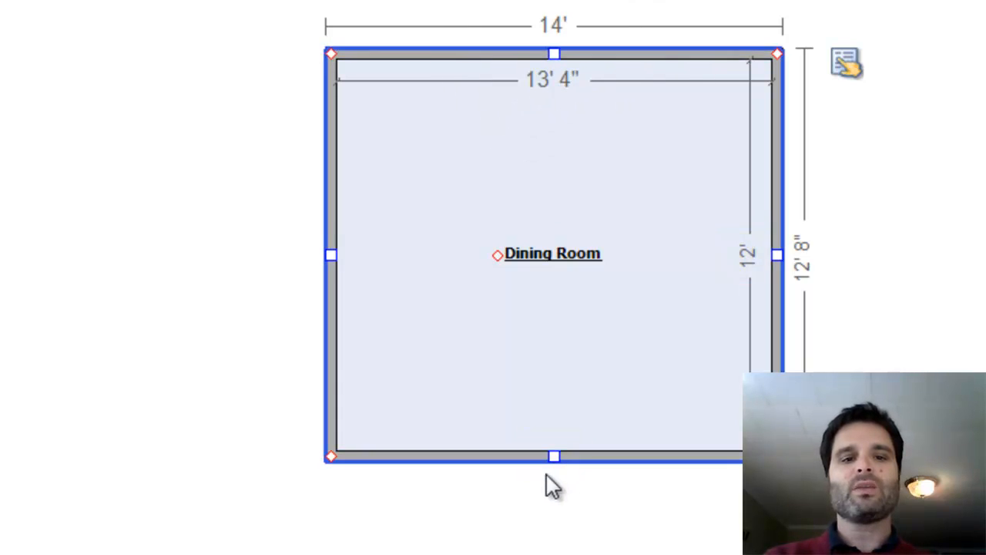
{"action": "left_click", "coordinate": [556, 456]}
{"action": "left_click", "coordinate": [544, 445]}
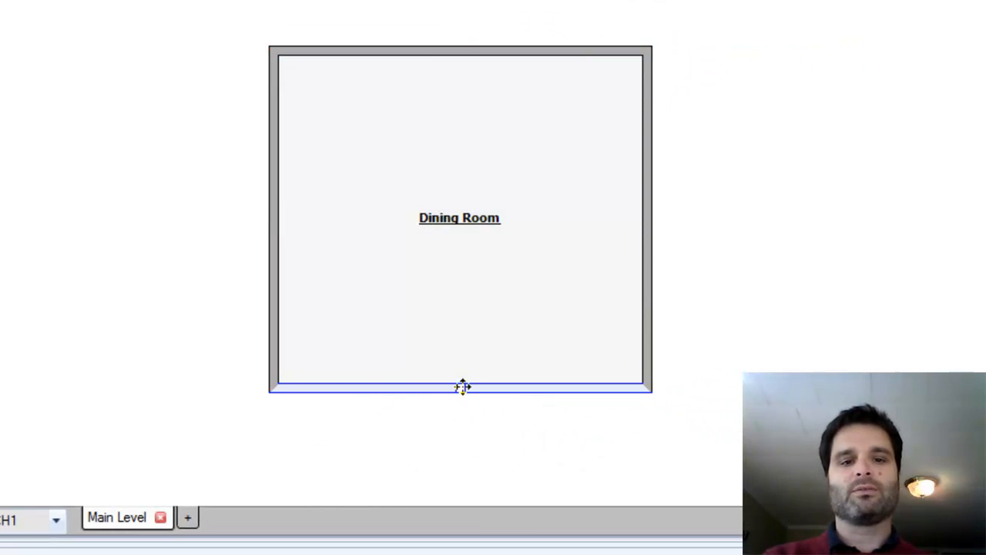
{"action": "left_click_drag", "start_coordinate": [462, 386], "coordinate": [479, 448]}
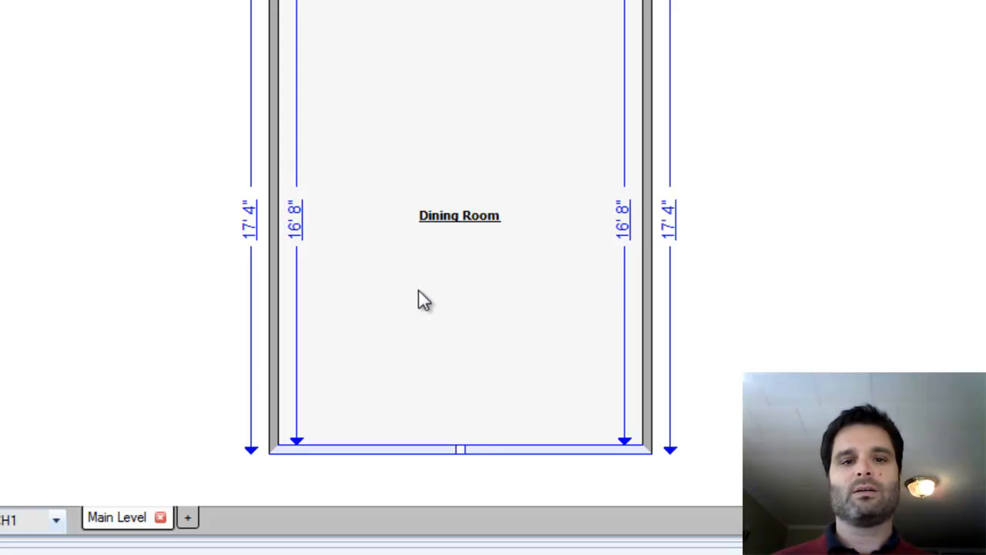
{"action": "left_click", "coordinate": [449, 295]}
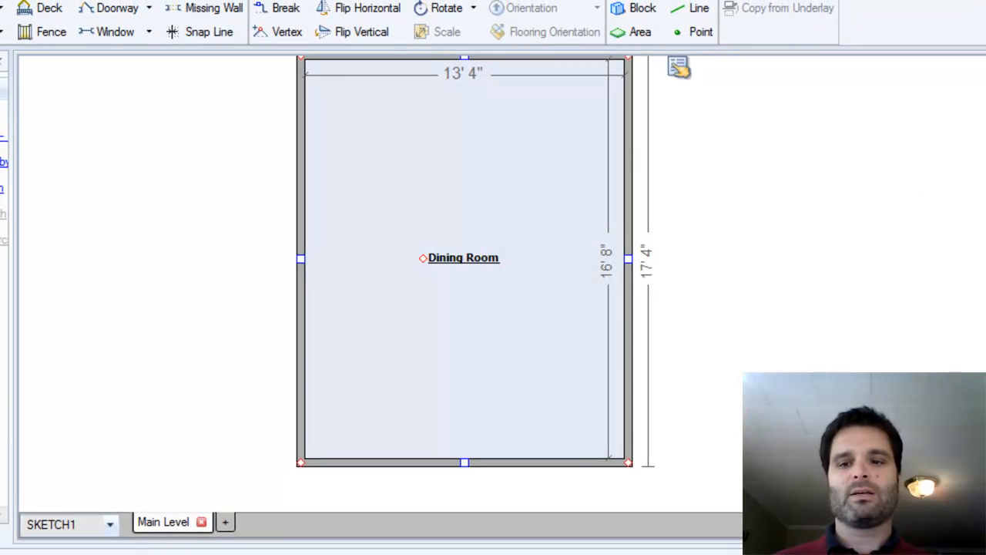
{"action": "scroll", "coordinate": [464, 258], "scroll_direction": "down", "scroll_amount": 1}
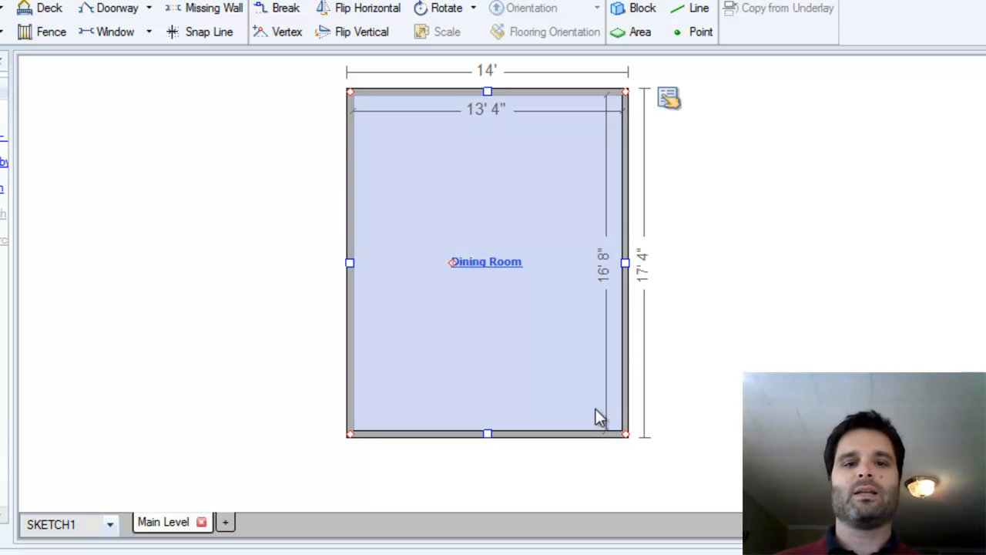
{"action": "left_click", "coordinate": [474, 265]}
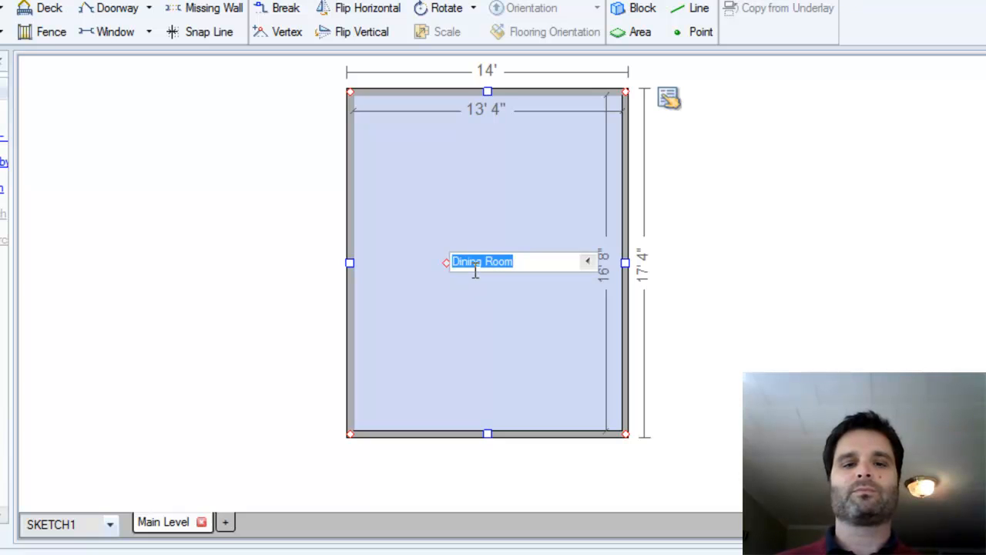
{"action": "left_click", "coordinate": [456, 208]}
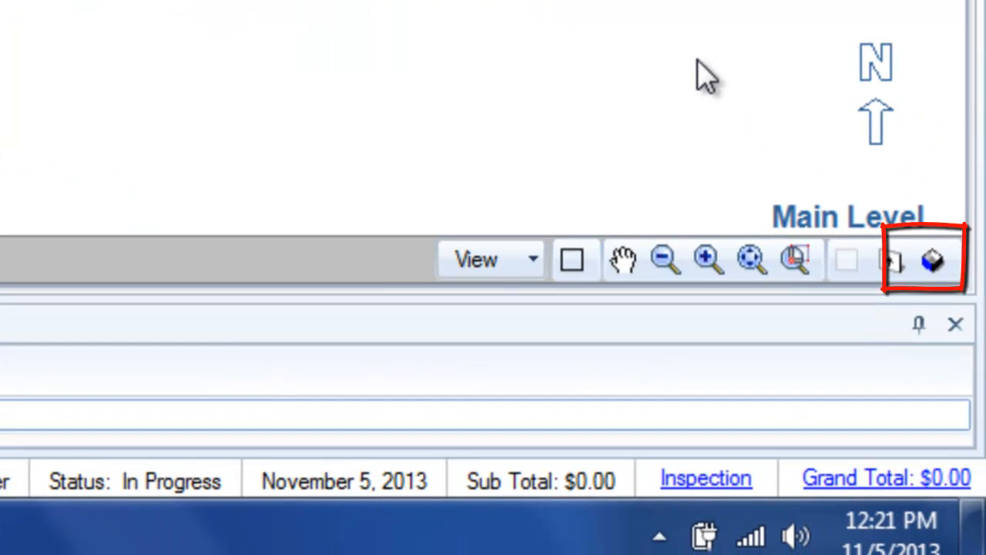
Switch the sketch to the 3-D view and orbit around the Dining Room to inspect it.
{"action": "left_click", "coordinate": [931, 282]}
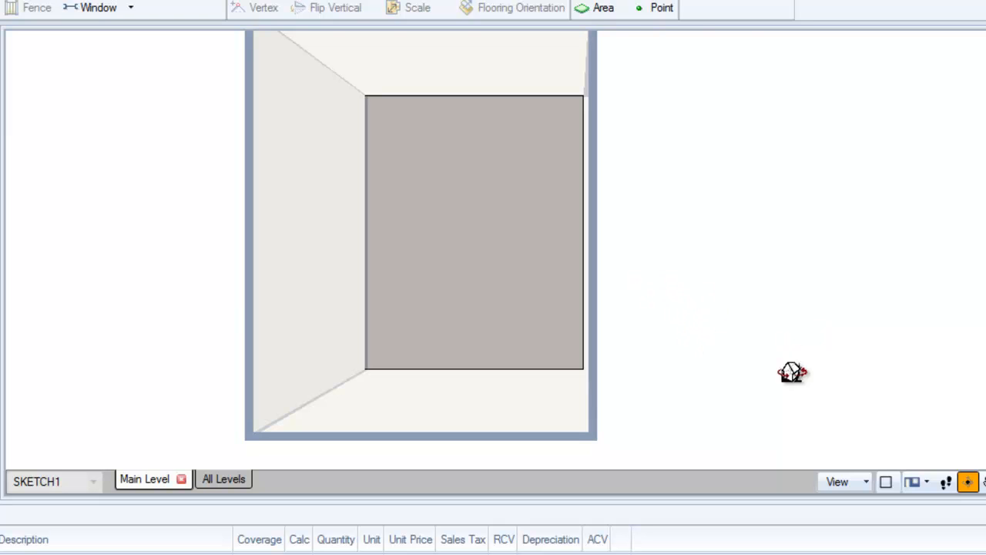
{"action": "left_click", "coordinate": [985, 482]}
{"action": "left_click", "coordinate": [985, 481]}
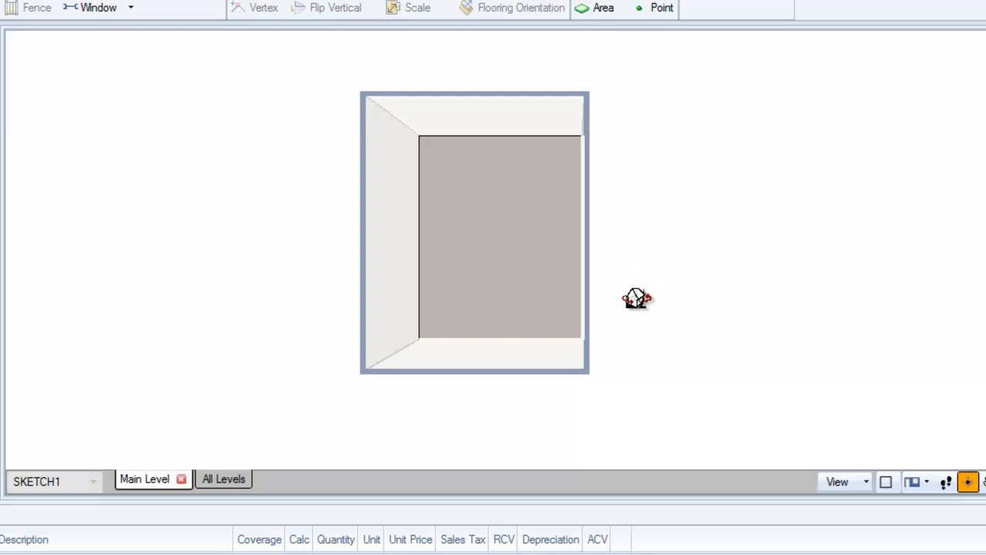
{"action": "left_click_drag", "start_coordinate": [640, 300], "coordinate": [413, 174]}
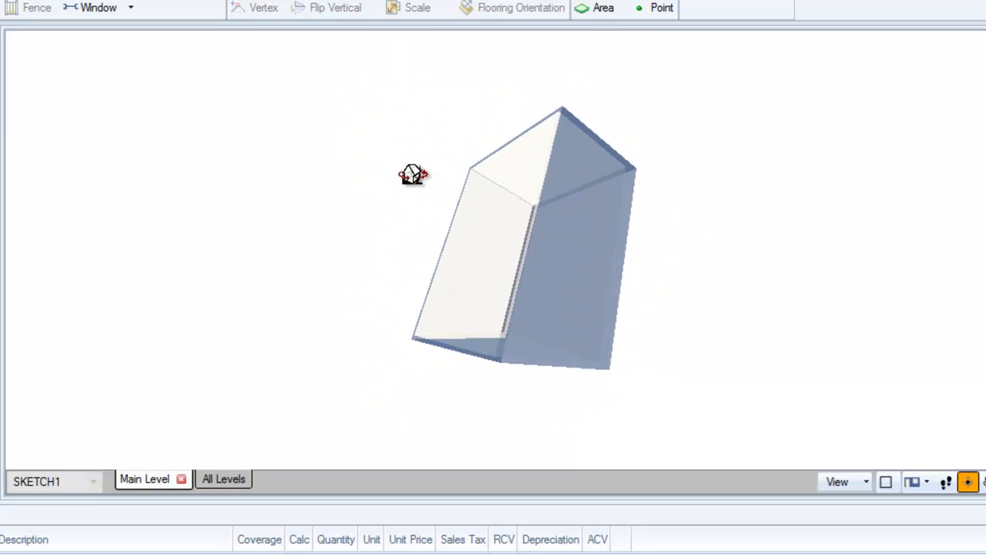
{"action": "left_click_drag", "start_coordinate": [270, 313], "coordinate": [350, 260]}
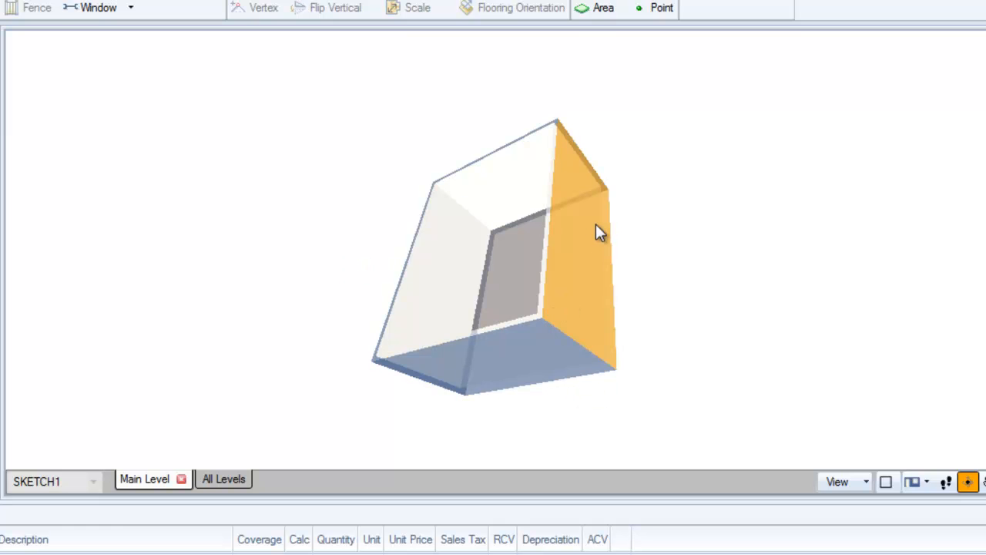
{"action": "left_click_drag", "start_coordinate": [329, 232], "coordinate": [359, 226]}
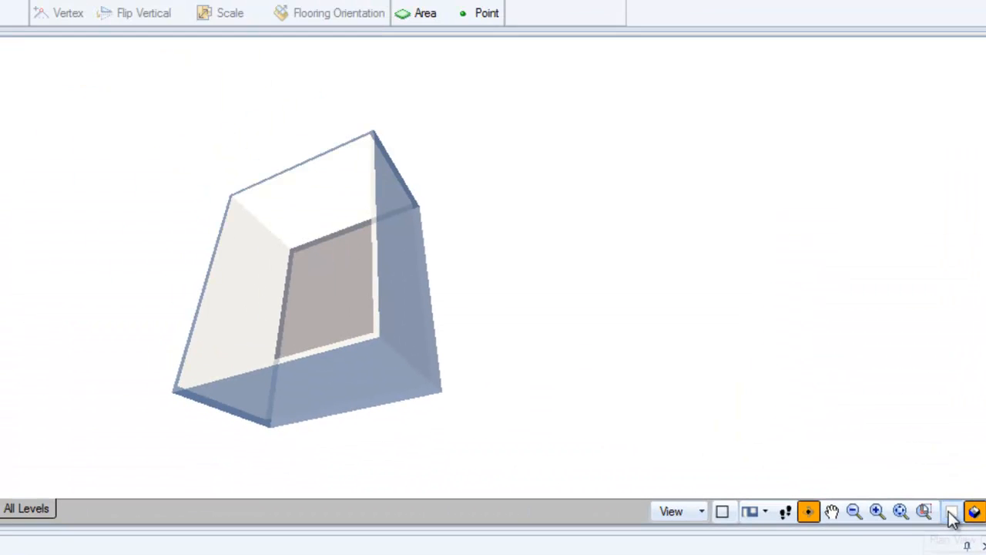
Return the sketch to the flat plan view.
{"action": "key", "text": "ctrl"}
{"action": "key", "text": "ctrl"}
{"action": "key", "text": "ctrl"}
{"action": "key", "text": "ctrl"}
{"action": "key", "text": "ctrl"}
{"action": "key", "text": "ctrl"}
{"action": "key", "text": "ctrl"}
{"action": "key", "text": "ctrl"}
{"action": "key", "text": "ctrl"}
{"action": "key", "text": "ctrl"}
{"action": "key", "text": "ctrl"}
{"action": "key", "text": "ctrl"}
{"action": "key", "text": "ctrl"}
{"action": "key", "text": "ctrl"}
{"action": "left_click", "coordinate": [951, 512]}
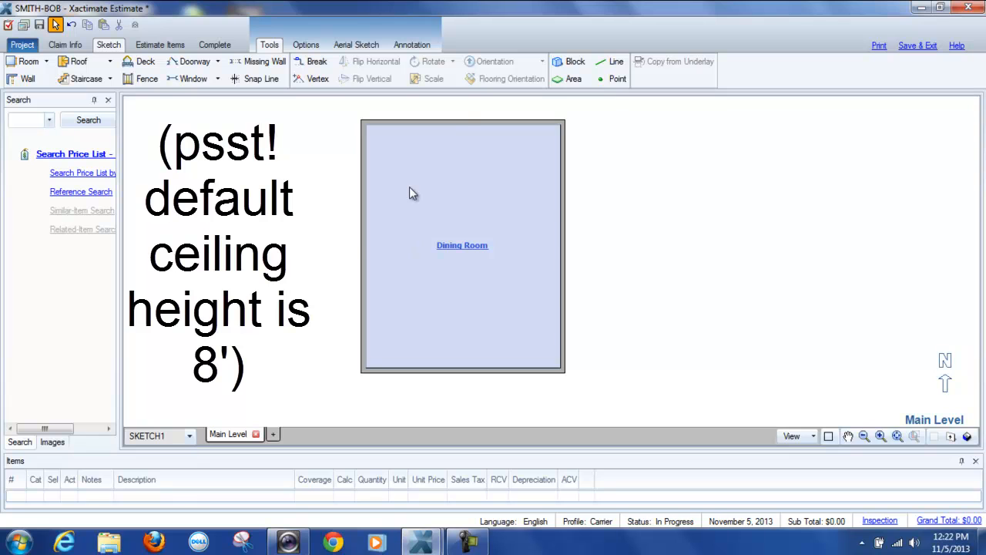
Open the estimate items and select the Dining Room under Main Level in the grouping tree.
{"action": "left_click", "coordinate": [411, 272]}
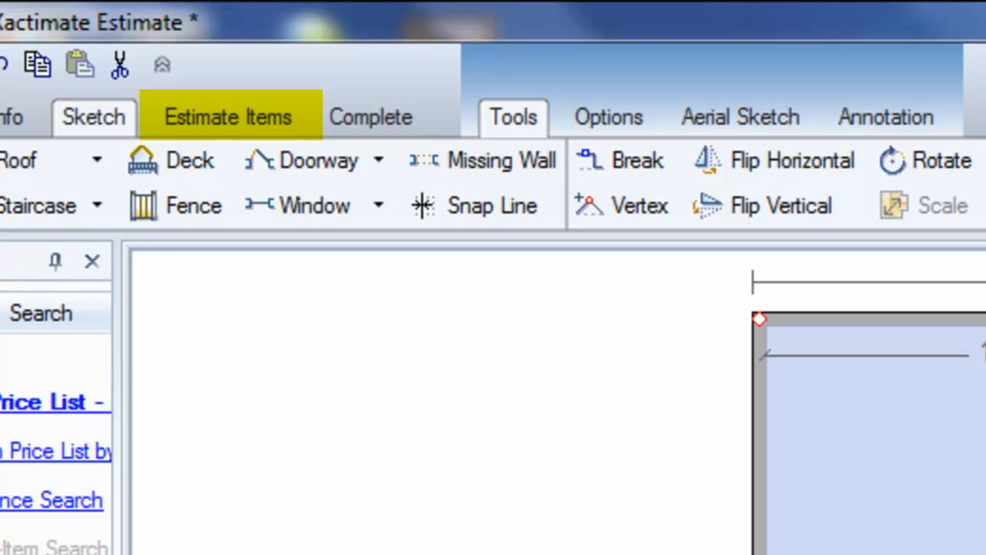
{"action": "left_click", "coordinate": [621, 414]}
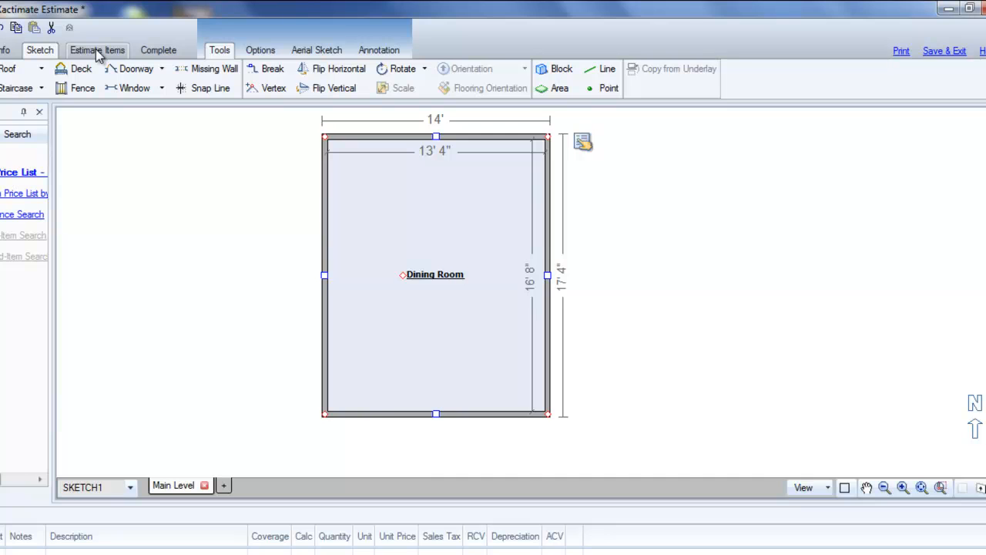
{"action": "left_click", "coordinate": [98, 52]}
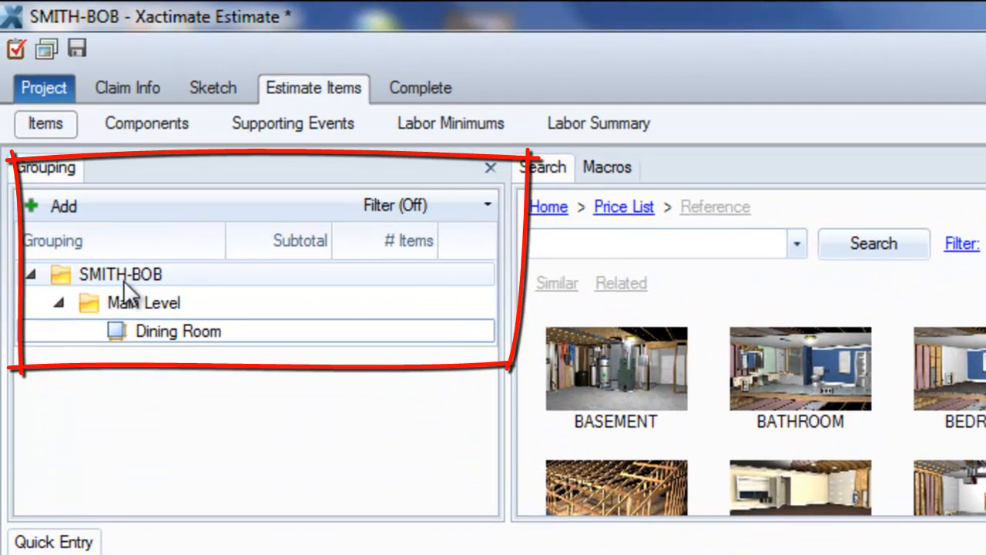
{"action": "left_click", "coordinate": [124, 280]}
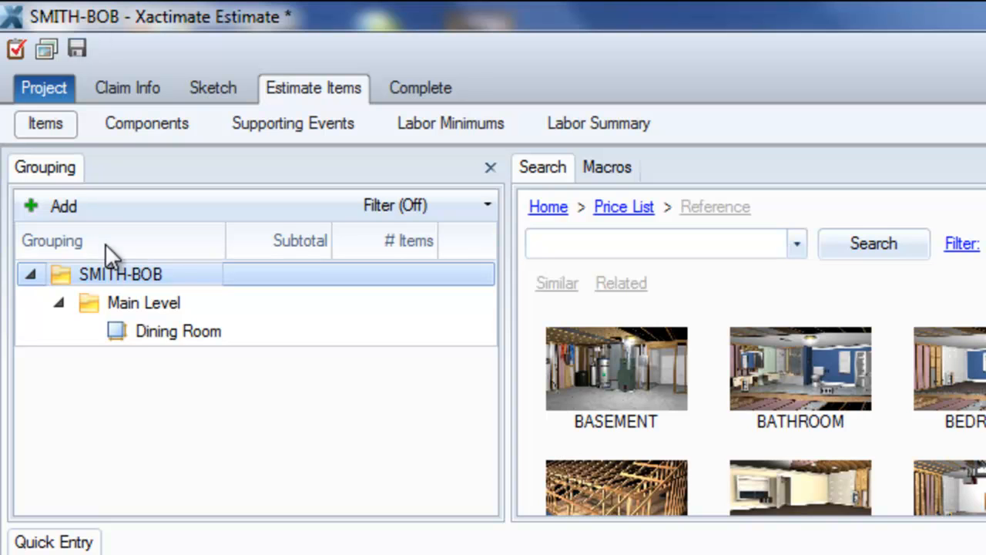
{"action": "left_click", "coordinate": [140, 302]}
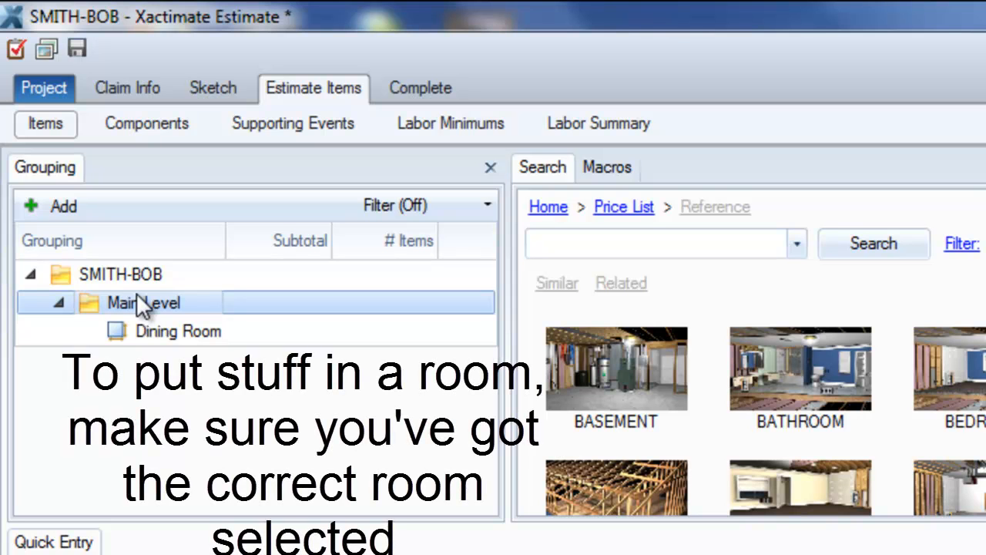
{"action": "left_click", "coordinate": [148, 331]}
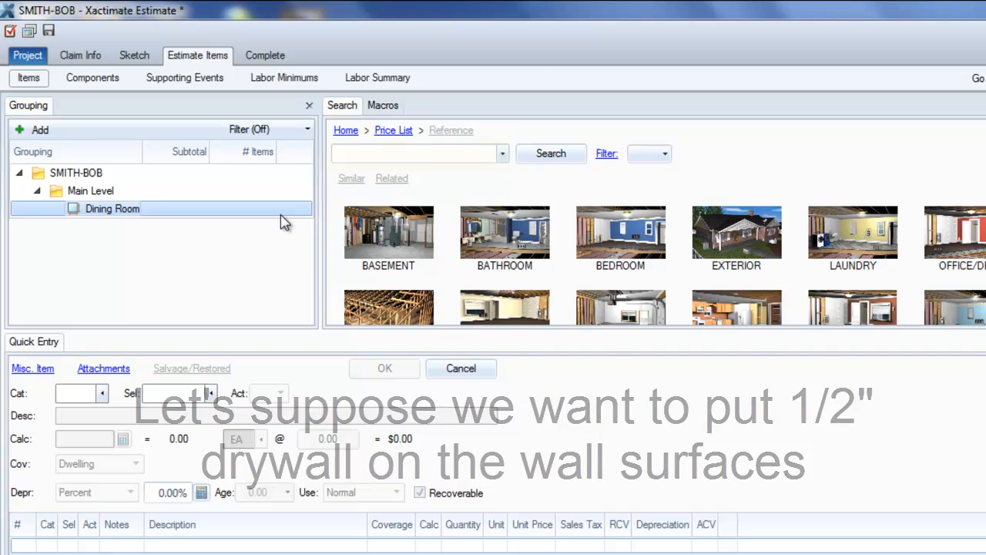
Search the price list for "drywall 1/2".
{"action": "left_click", "coordinate": [366, 154]}
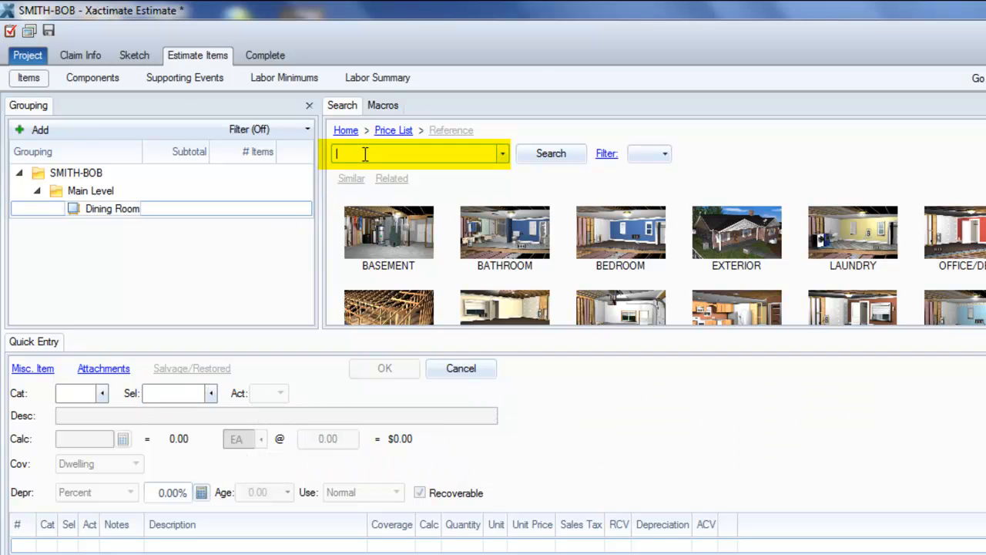
{"action": "type", "text": "drywall"}
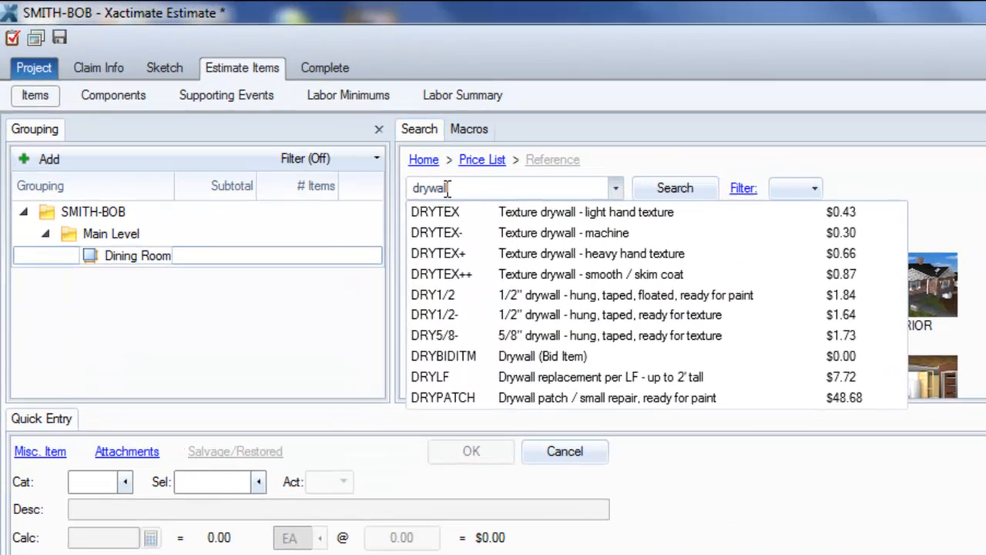
{"action": "type", "text": " 1/2"}
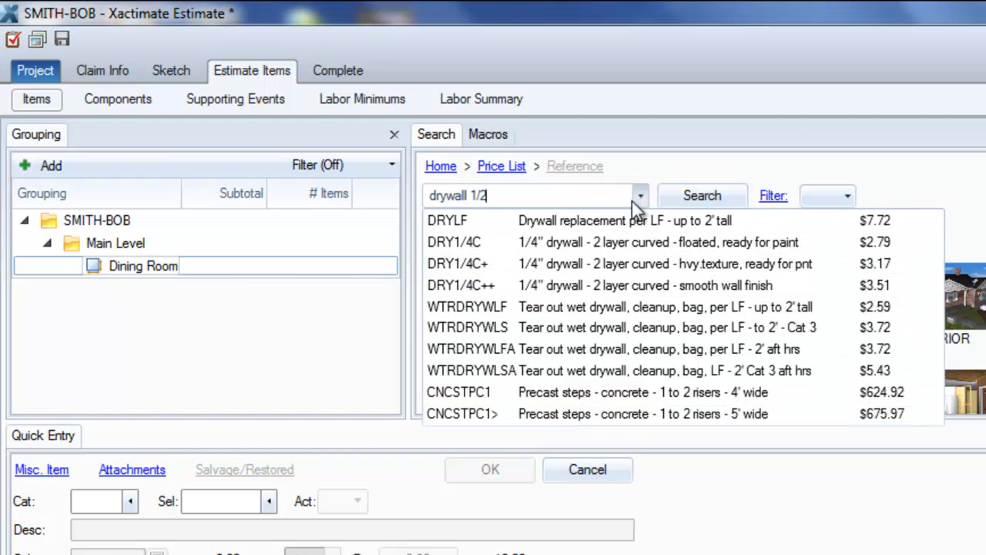
{"action": "left_click", "coordinate": [702, 197]}
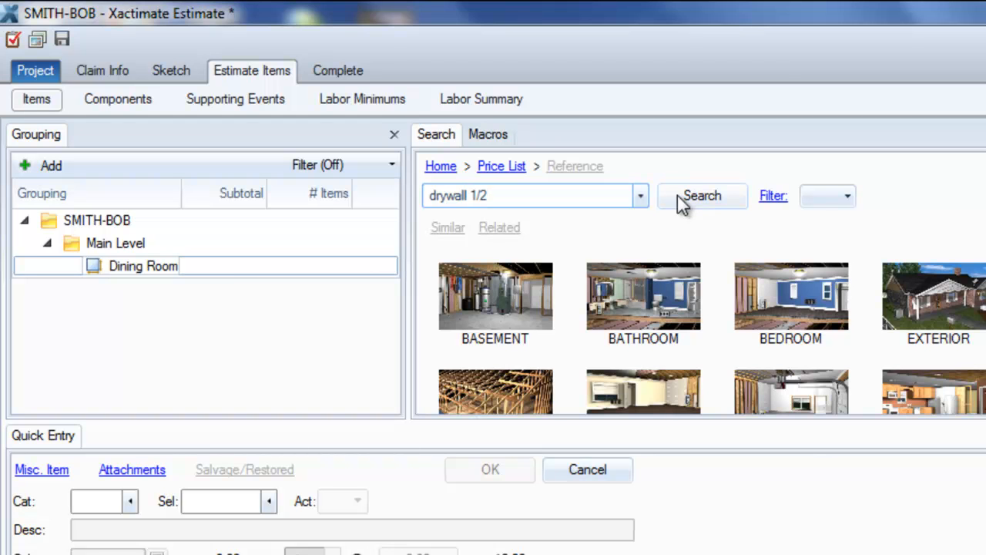
{"action": "left_click", "coordinate": [675, 198]}
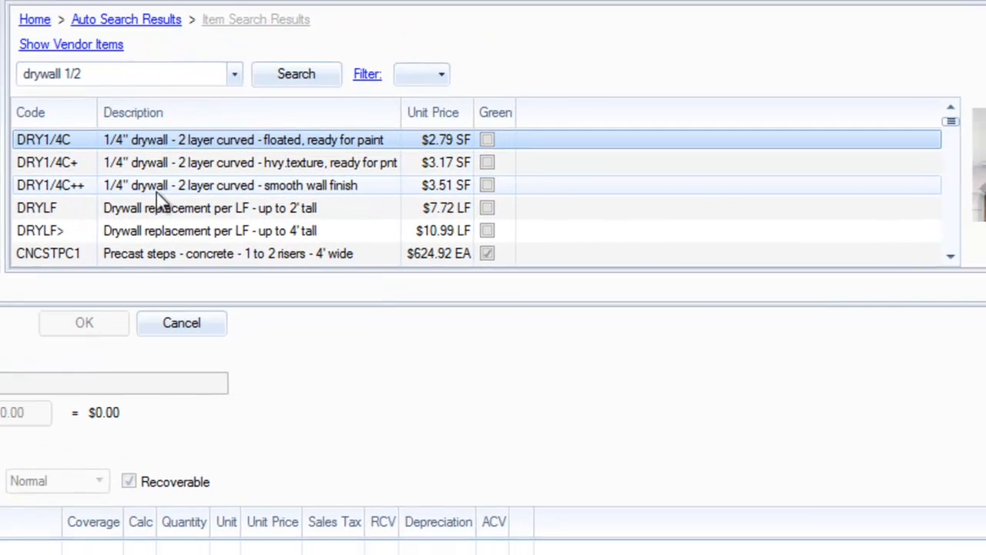
Scroll through the drywall 1/2 search results to examine the 1/2" drywall line items.
{"action": "left_click", "coordinate": [950, 258]}
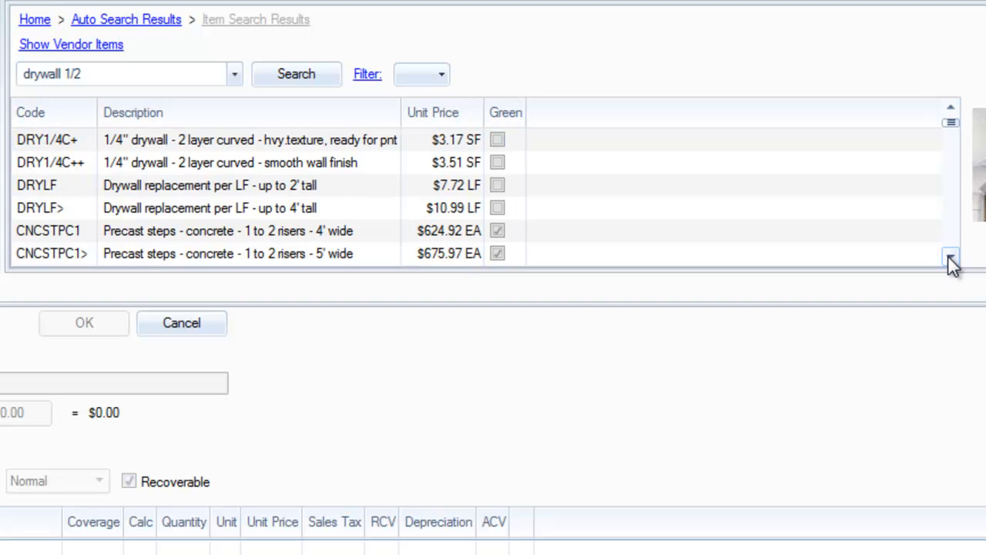
{"action": "left_click", "coordinate": [950, 258]}
{"action": "left_click", "coordinate": [950, 259]}
{"action": "left_click", "coordinate": [950, 258]}
{"action": "left_click", "coordinate": [951, 258]}
{"action": "left_click", "coordinate": [950, 258]}
{"action": "left_click", "coordinate": [950, 259]}
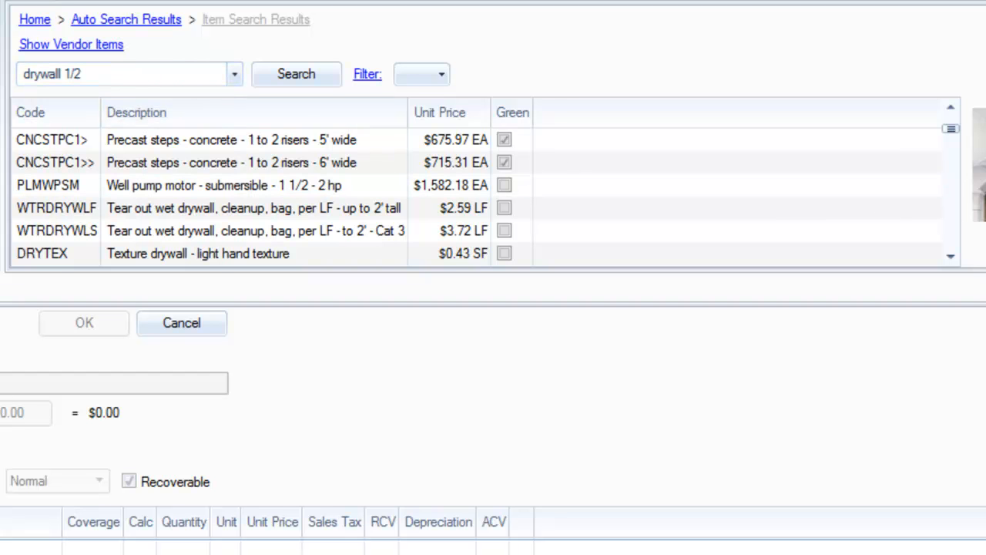
{"action": "left_click", "coordinate": [950, 262]}
{"action": "left_click", "coordinate": [950, 262]}
{"action": "left_click", "coordinate": [950, 262]}
{"action": "left_click", "coordinate": [951, 262]}
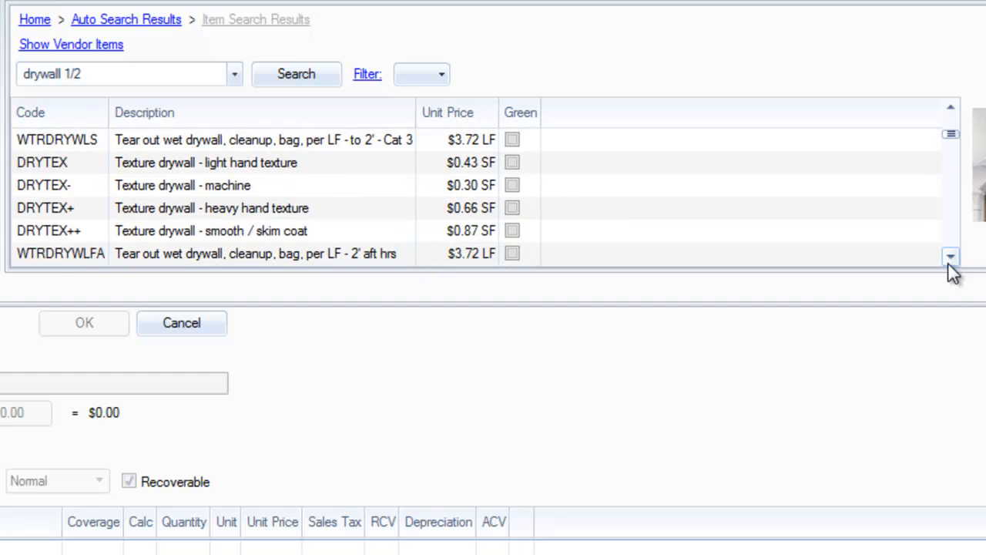
{"action": "left_click", "coordinate": [950, 262]}
{"action": "left_click", "coordinate": [950, 262]}
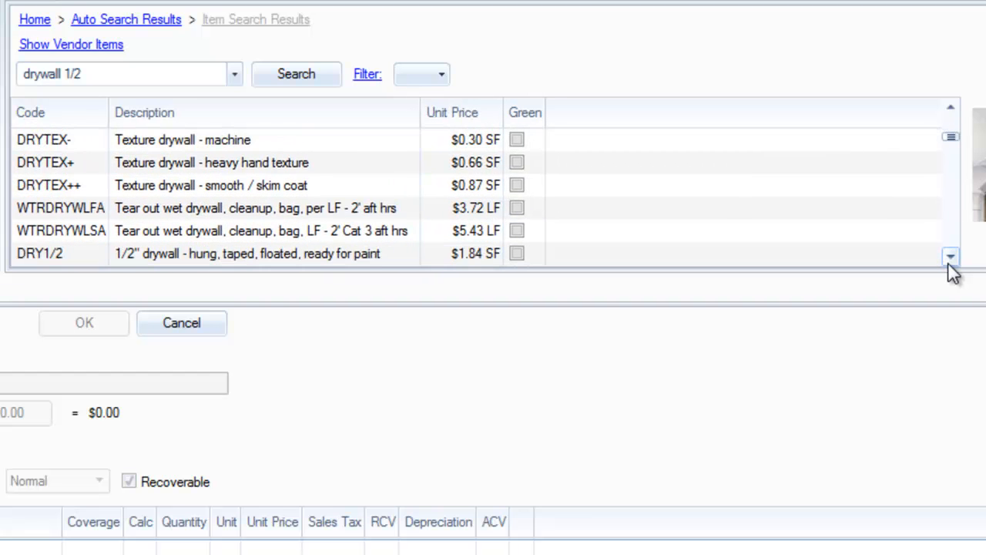
{"action": "left_click", "coordinate": [951, 262]}
{"action": "left_click", "coordinate": [950, 262]}
{"action": "left_click", "coordinate": [950, 262]}
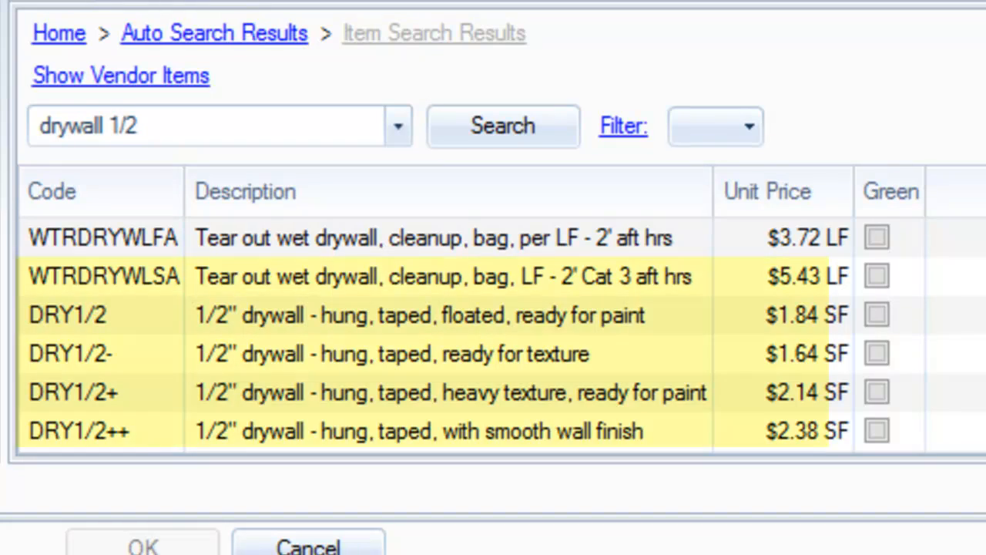
Add the DRY1/2 "1/2" drywall - hung, taped, floated, ready for paint" item to the Dining Room.
{"action": "scroll", "coordinate": [471, 334], "scroll_direction": "down", "scroll_amount": 1}
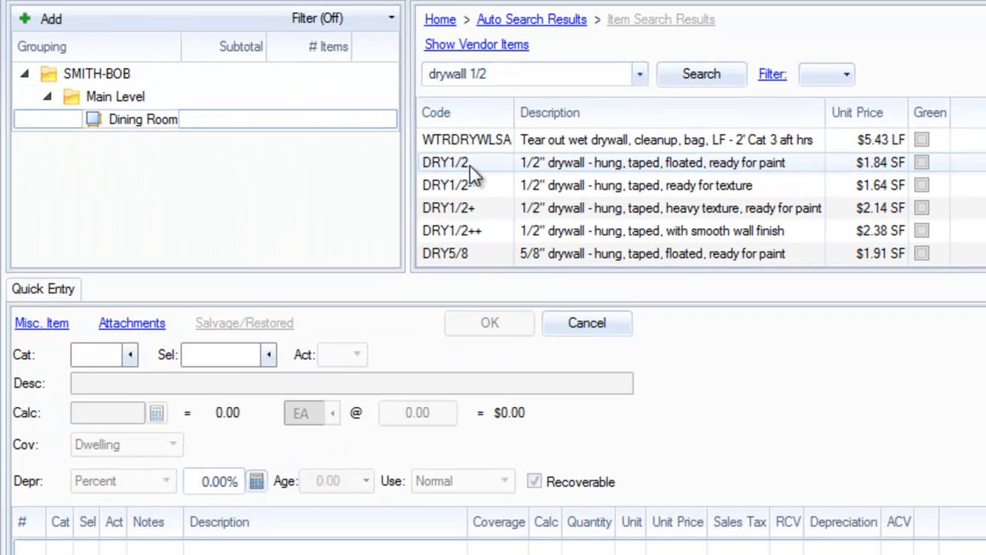
{"action": "left_click", "coordinate": [599, 162]}
{"action": "double_click", "coordinate": [600, 162]}
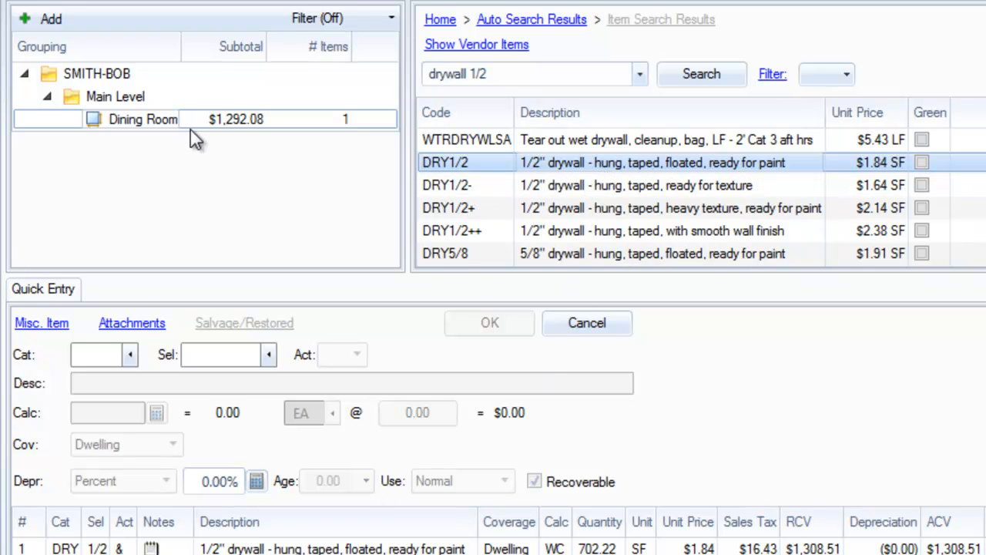
Open the drywall line item in quick entry and review its action choices, keeping Remove and Replace.
{"action": "left_click", "coordinate": [148, 123]}
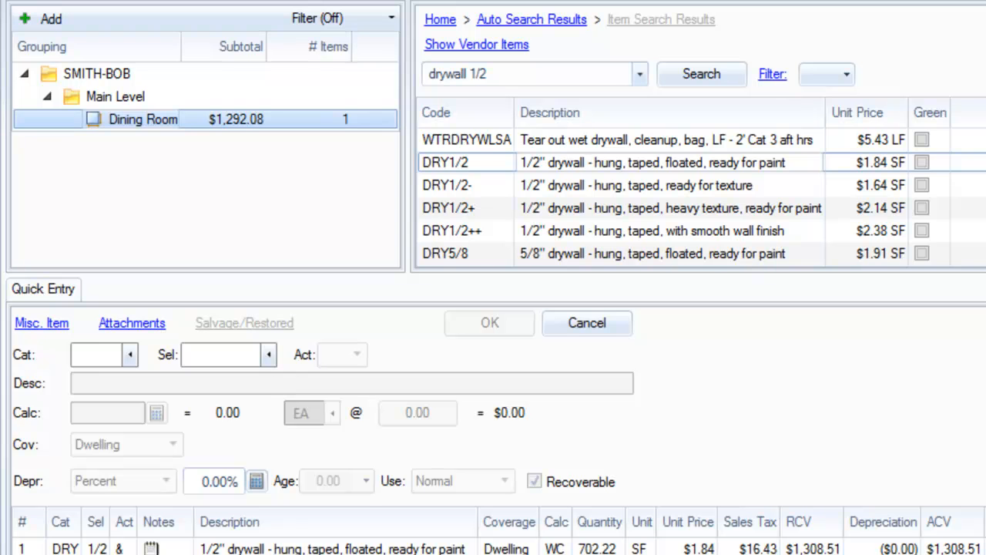
{"action": "left_click", "coordinate": [339, 549]}
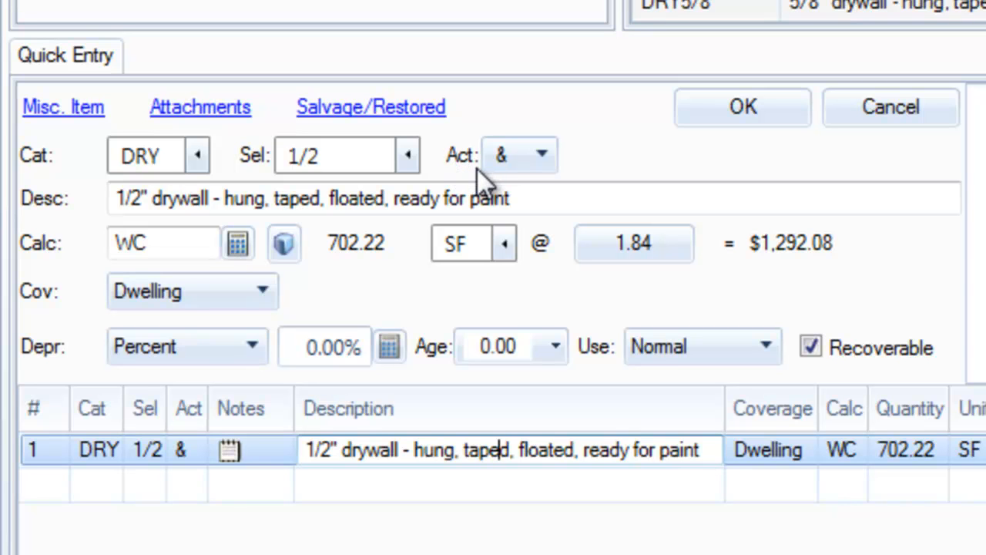
{"action": "left_click", "coordinate": [539, 161]}
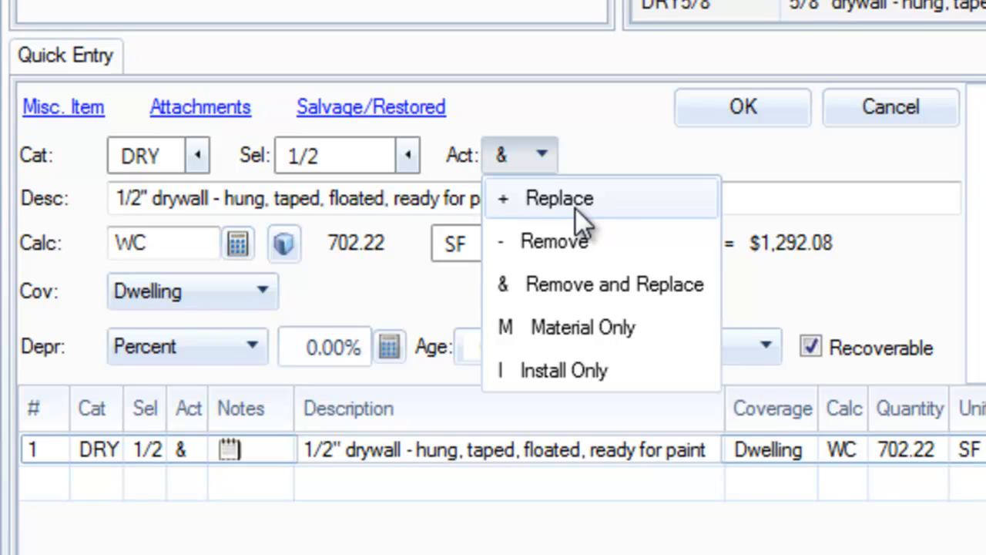
{"action": "left_click", "coordinate": [566, 292]}
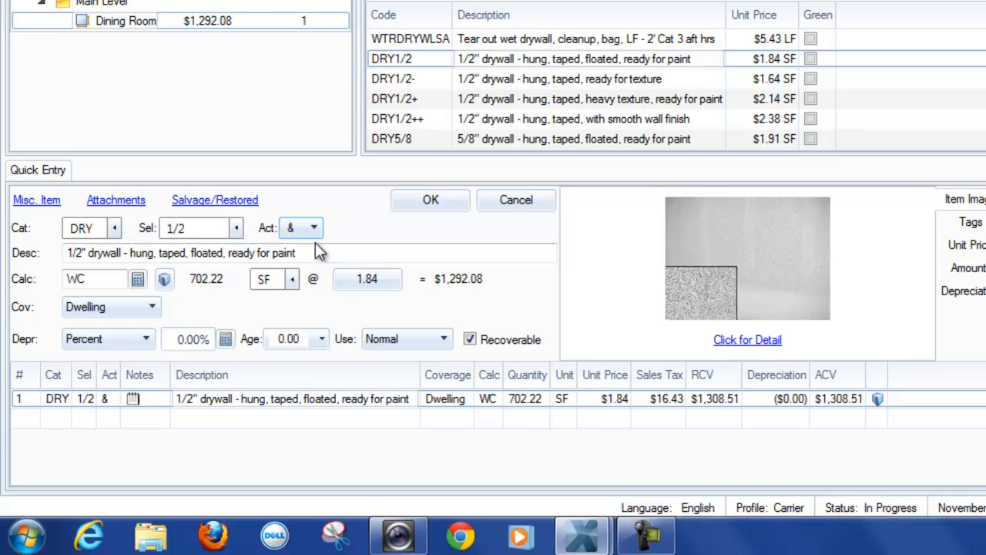
Open the drywall item's detail view and read through its definition, then close it.
{"action": "left_click", "coordinate": [694, 246]}
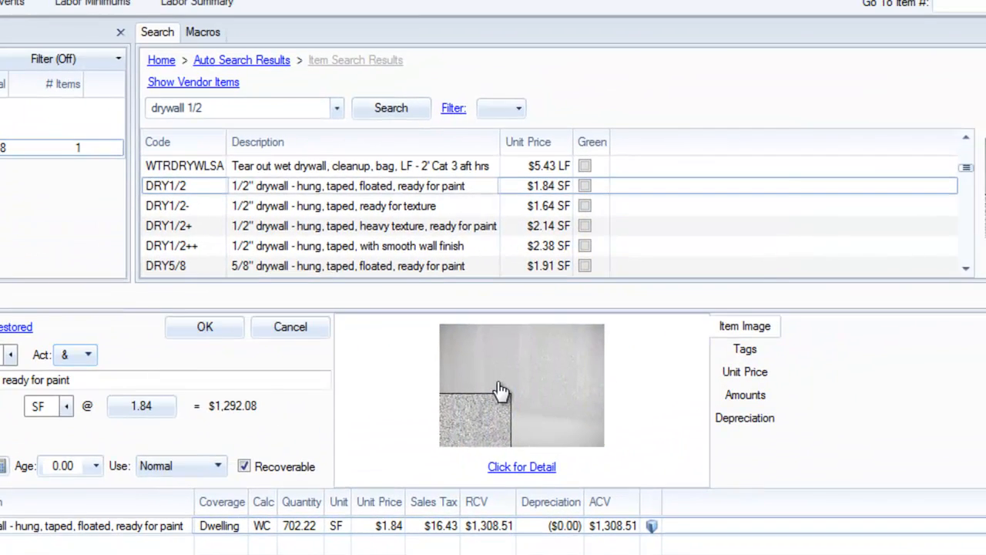
{"action": "left_click", "coordinate": [729, 307]}
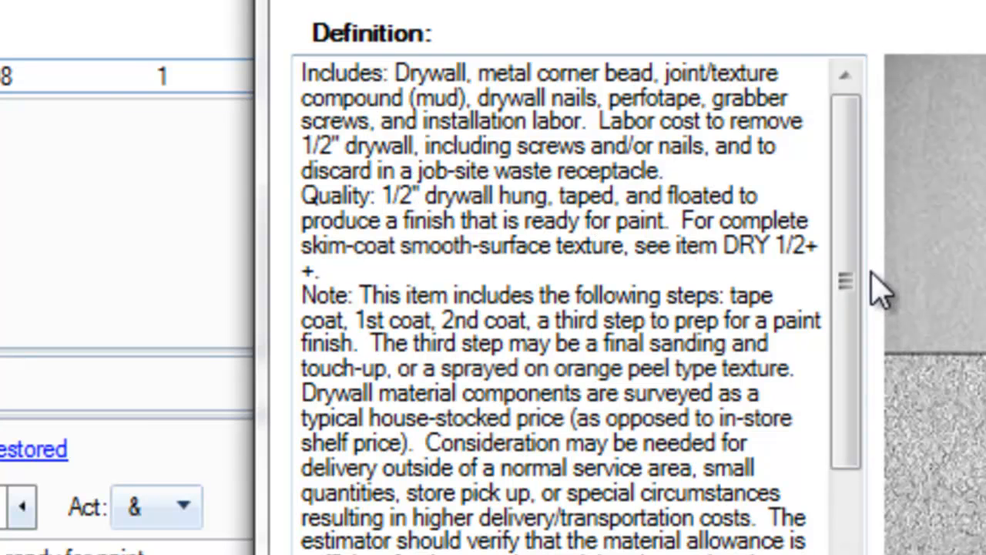
{"action": "left_click_drag", "start_coordinate": [854, 291], "coordinate": [852, 136]}
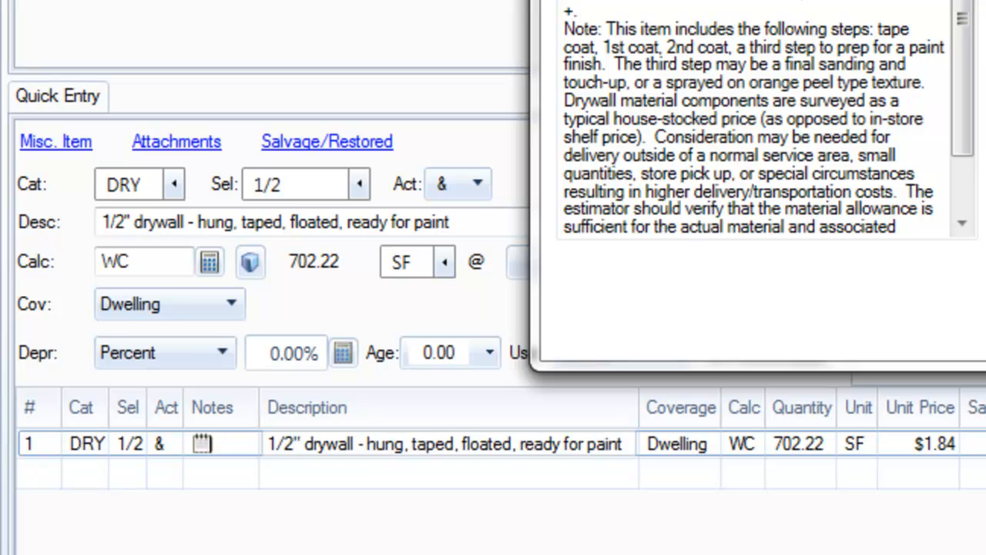
{"action": "key", "text": "Escape"}
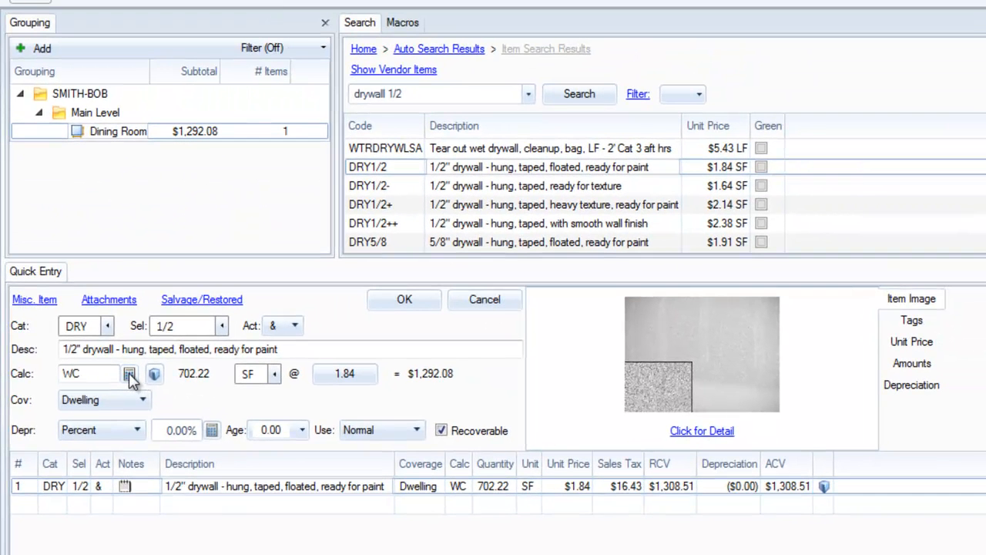
Set the drywall line item's calculation to W so it covers walls only, and apply the change.
{"action": "left_click", "coordinate": [130, 376]}
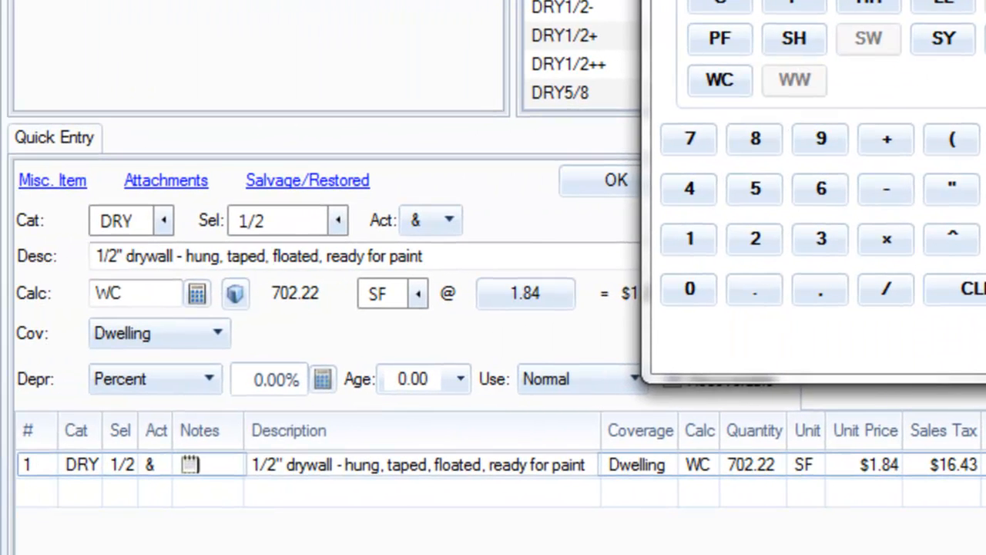
{"action": "double_click", "coordinate": [116, 292]}
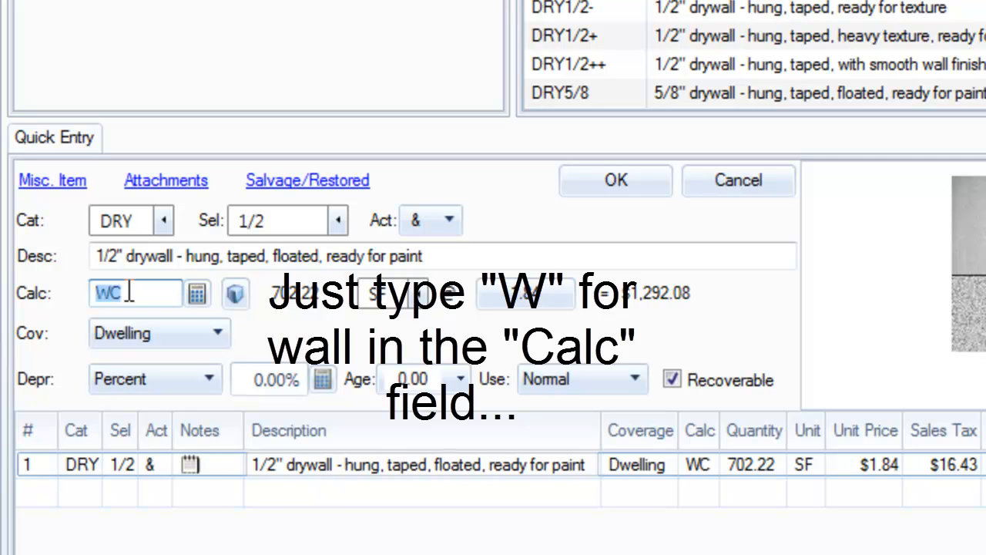
{"action": "key", "text": "BackSpace"}
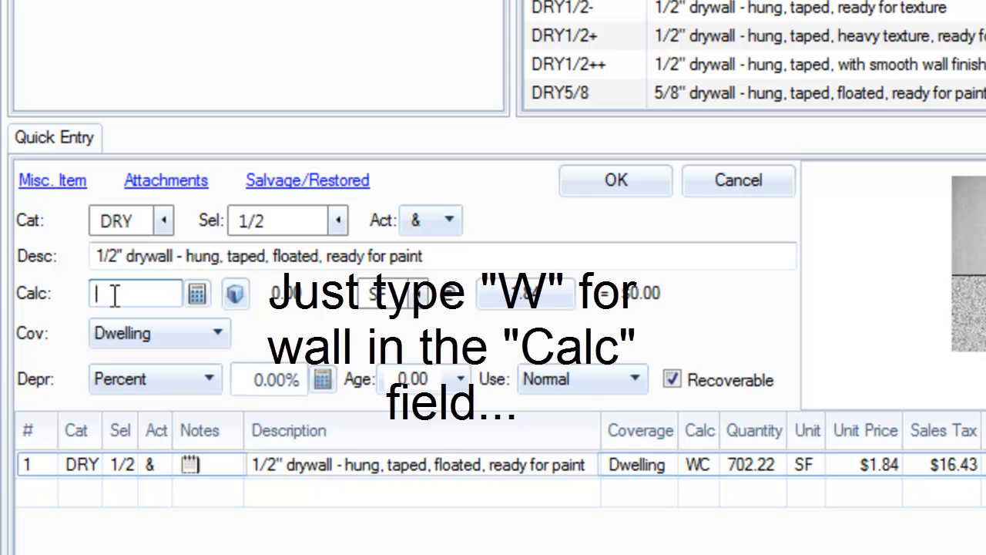
{"action": "type", "text": "W"}
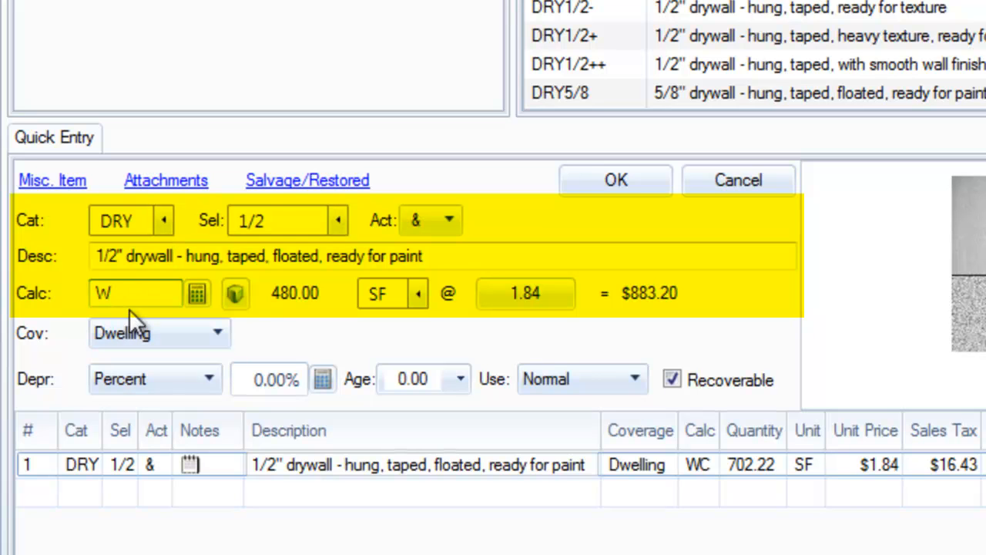
{"action": "key", "text": "Tab"}
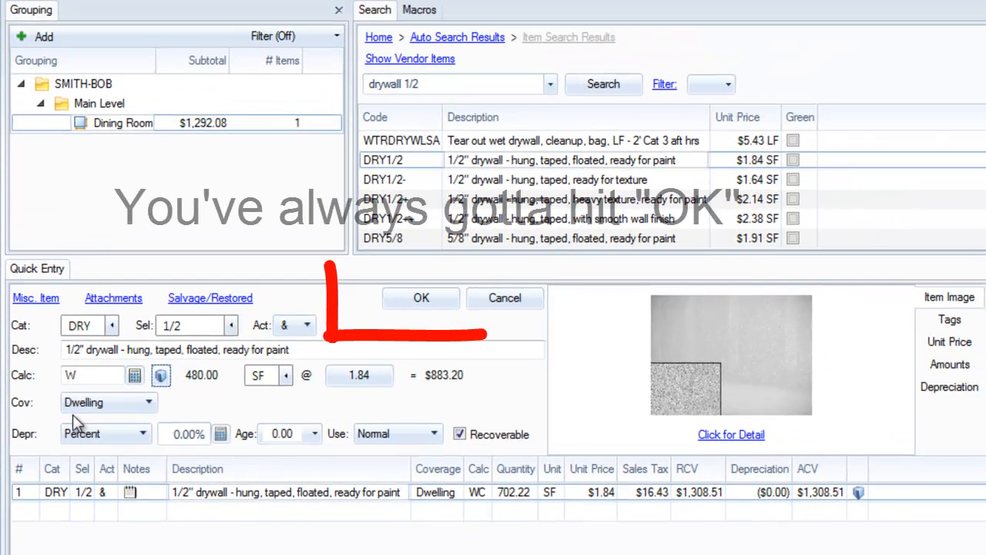
{"action": "left_click", "coordinate": [416, 306]}
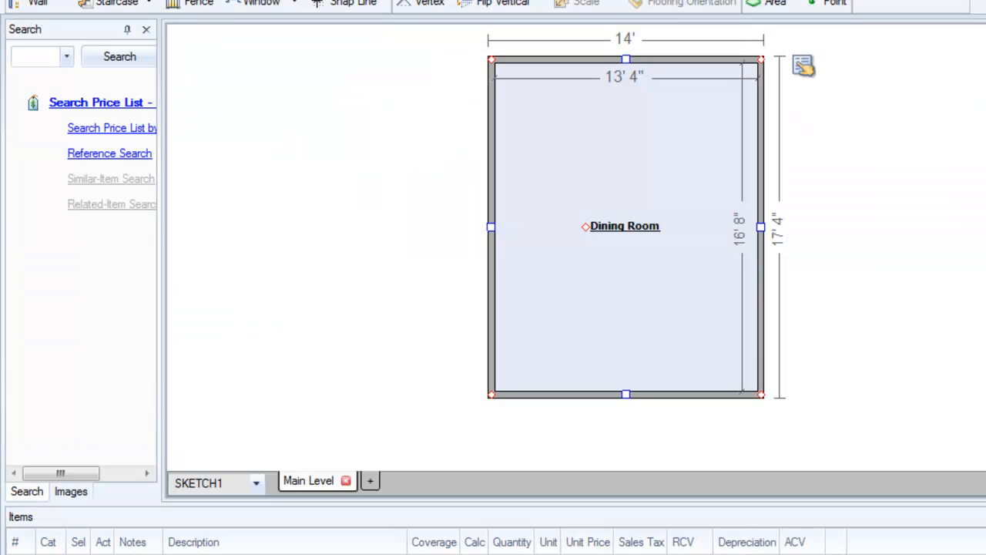
Review the Dining Room walls in the sketch and the drywall line item's calculation entry.
{"action": "left_click", "coordinate": [565, 86]}
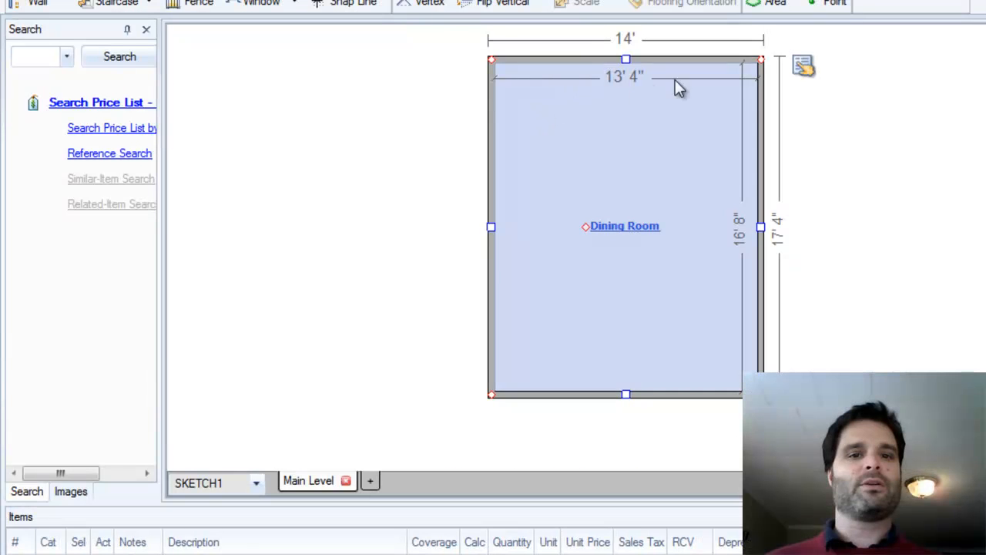
{"action": "left_click", "coordinate": [736, 391]}
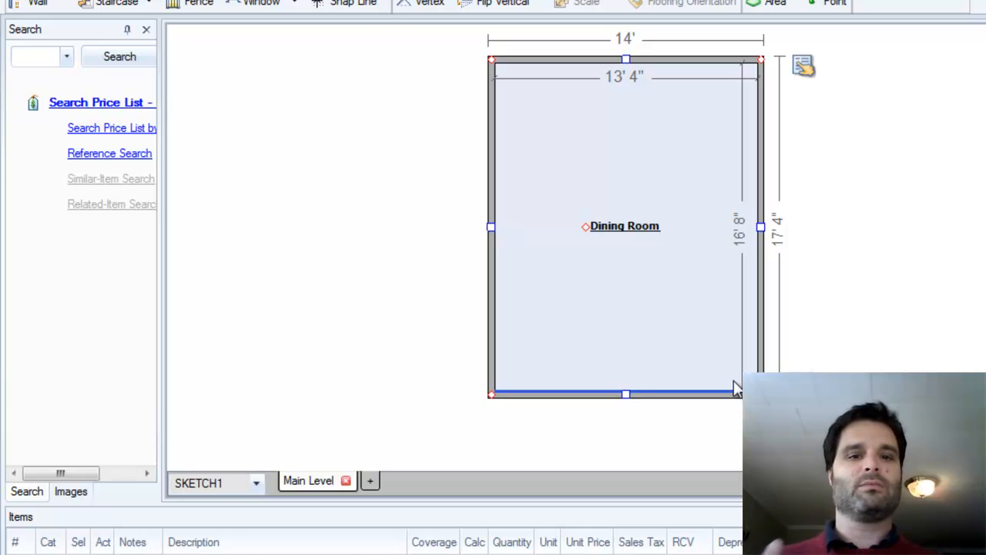
{"action": "left_click", "coordinate": [732, 377]}
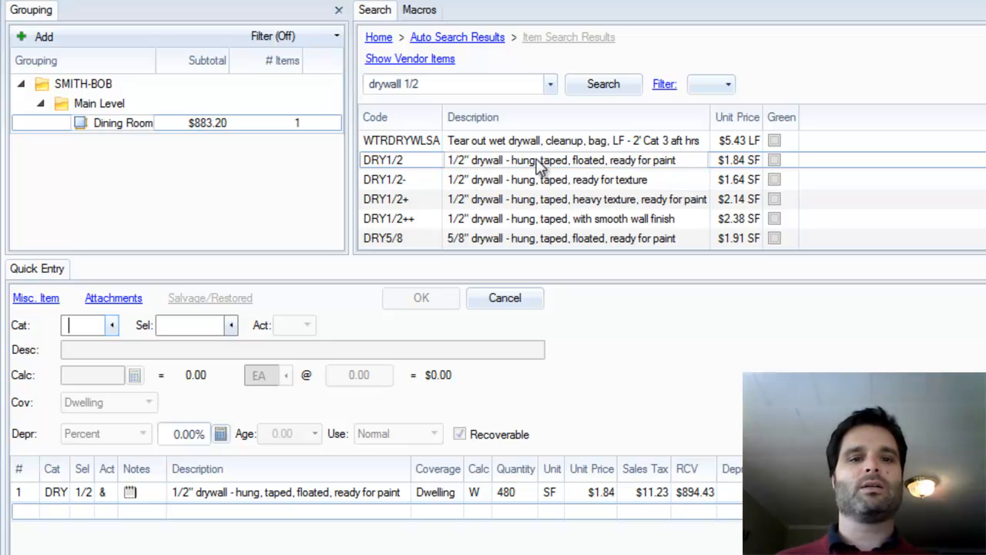
{"action": "left_click", "coordinate": [376, 83]}
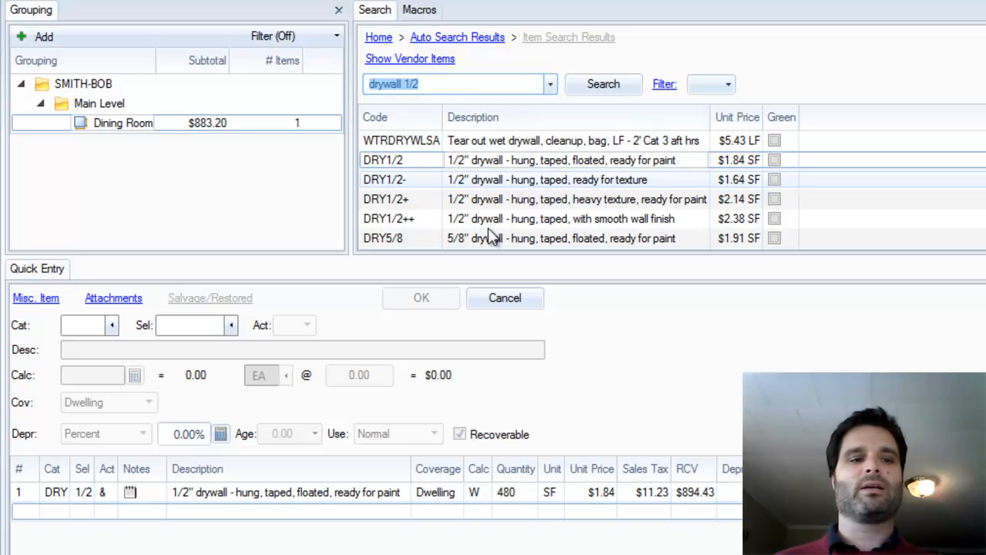
{"action": "left_click", "coordinate": [267, 494]}
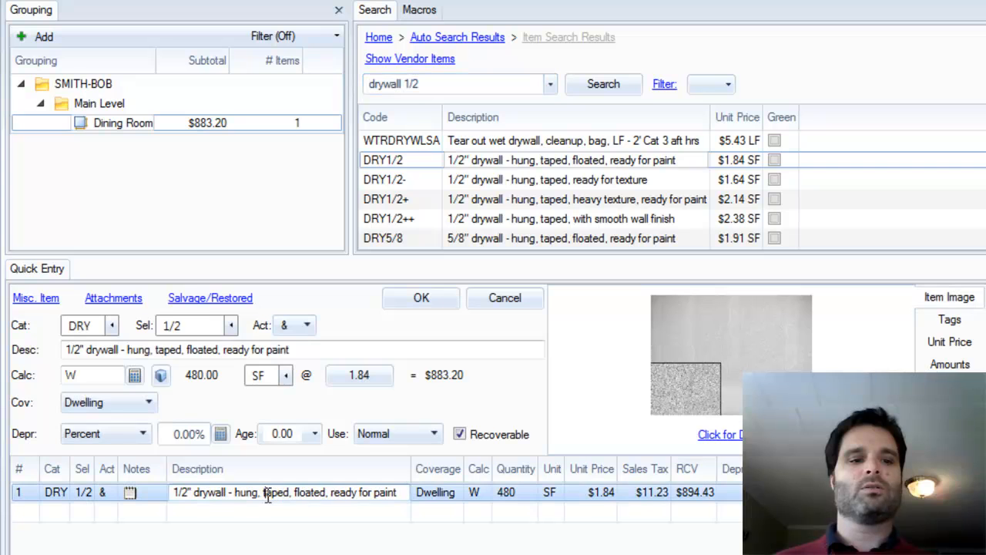
{"action": "left_click", "coordinate": [77, 375]}
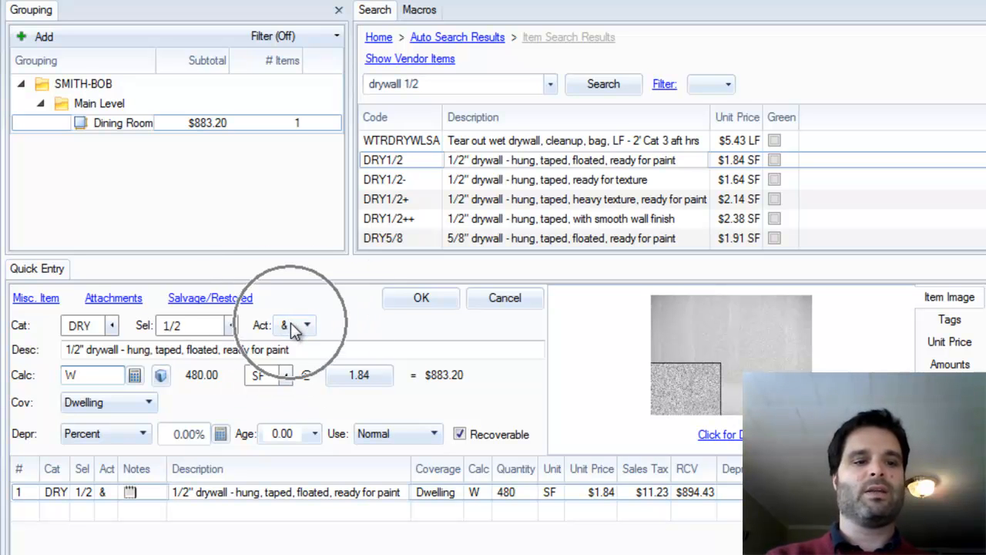
{"action": "left_click", "coordinate": [421, 302]}
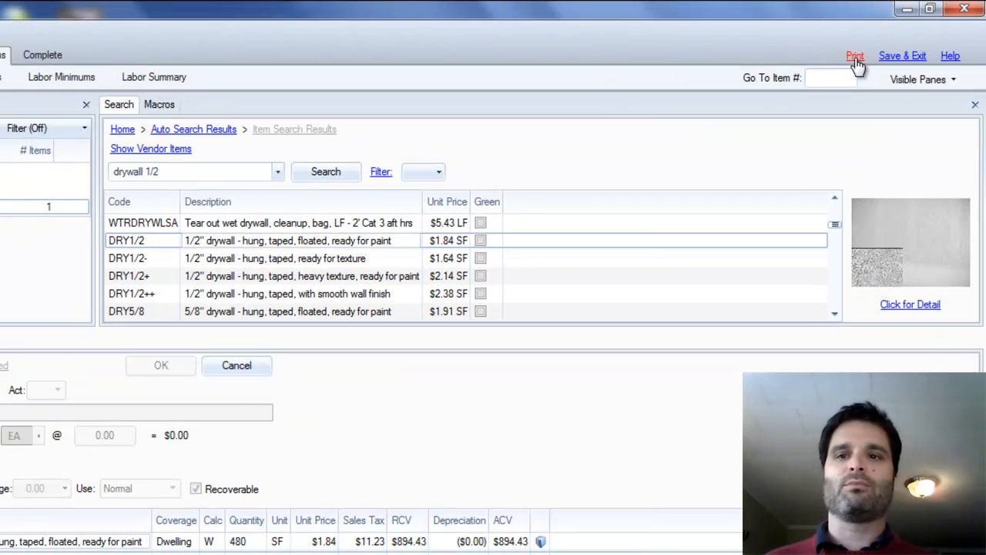
Preview the Abbreviated estimate report, zoom in and page to the Dining Room items, then close the preview and dialog.
{"action": "left_click", "coordinate": [855, 58]}
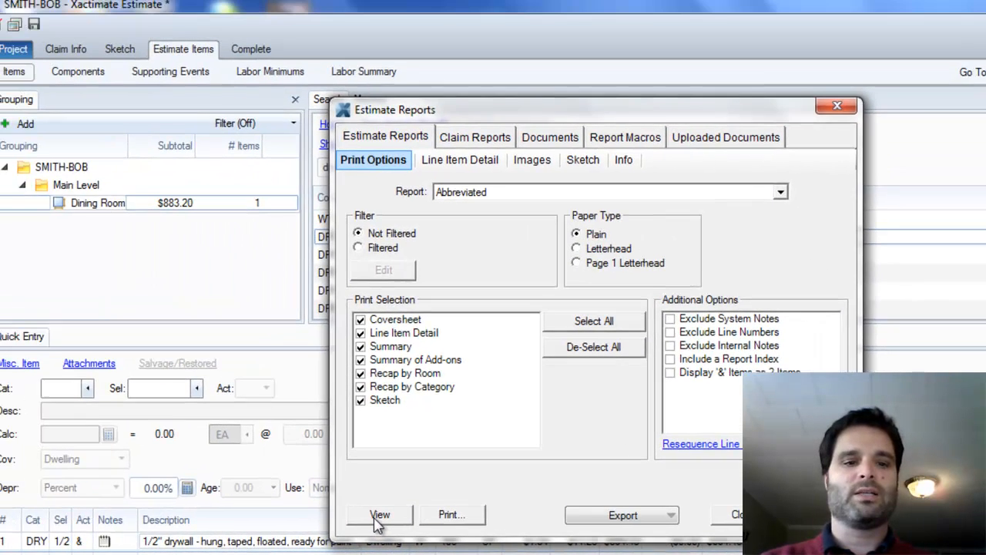
{"action": "left_click", "coordinate": [378, 519]}
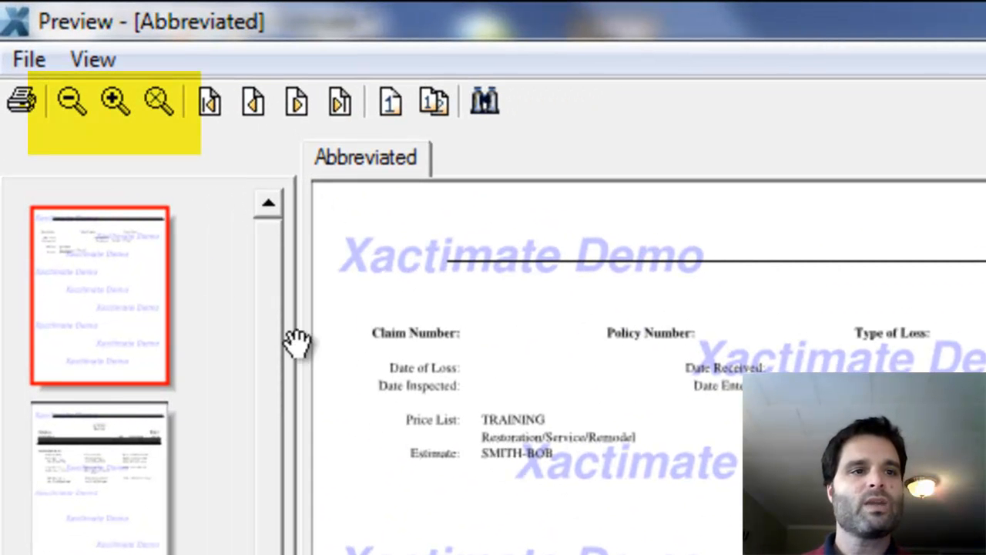
{"action": "left_click", "coordinate": [114, 102]}
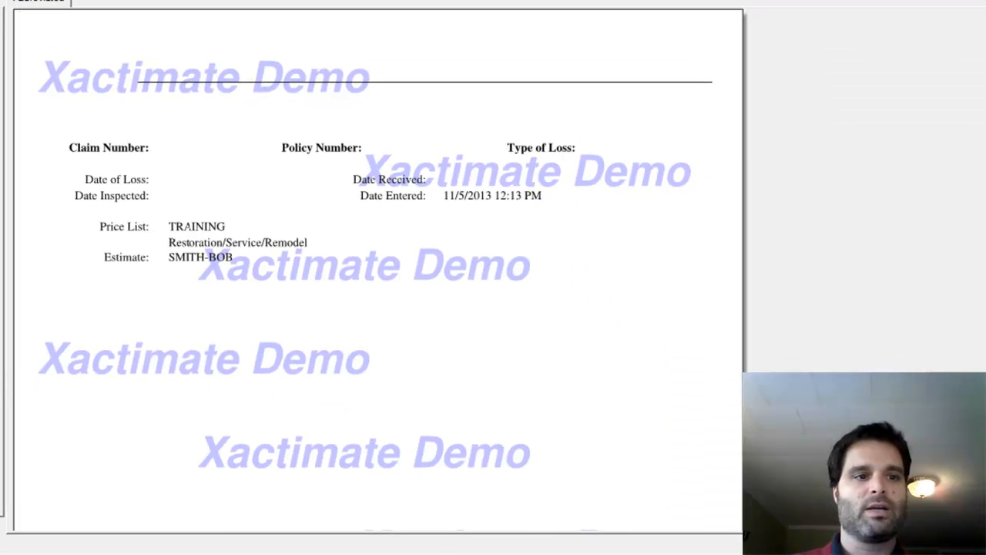
{"action": "key", "text": "Page_Down"}
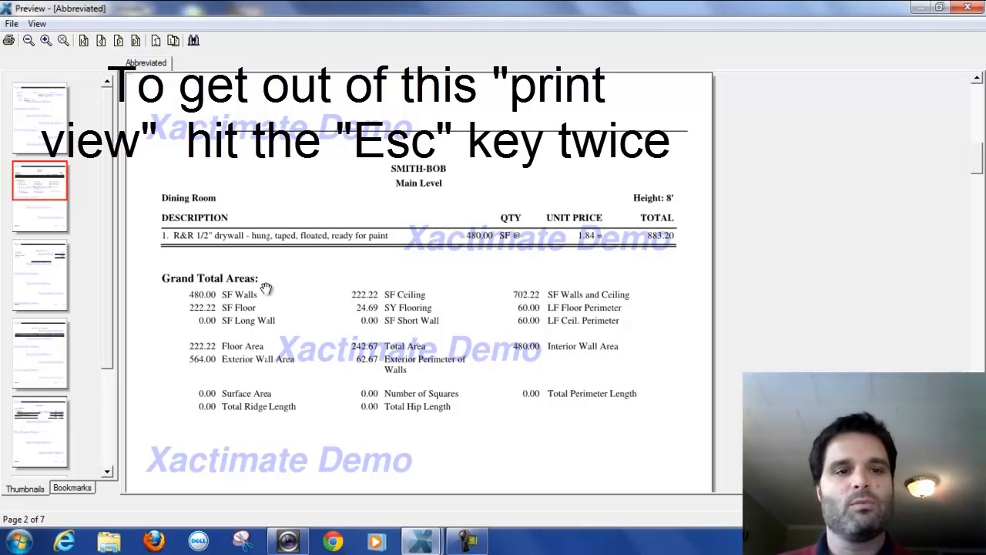
{"action": "key", "text": "Escape"}
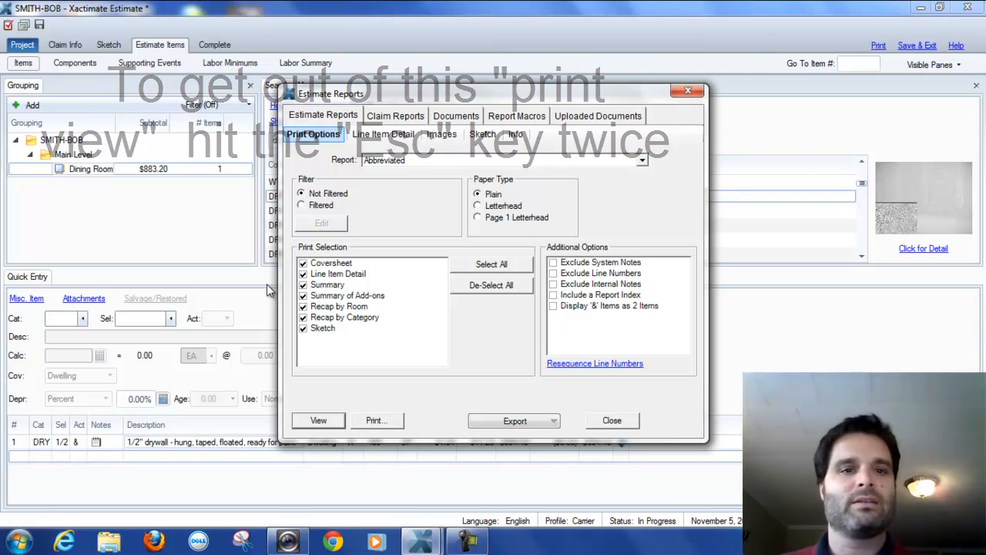
{"action": "key", "text": "Escape"}
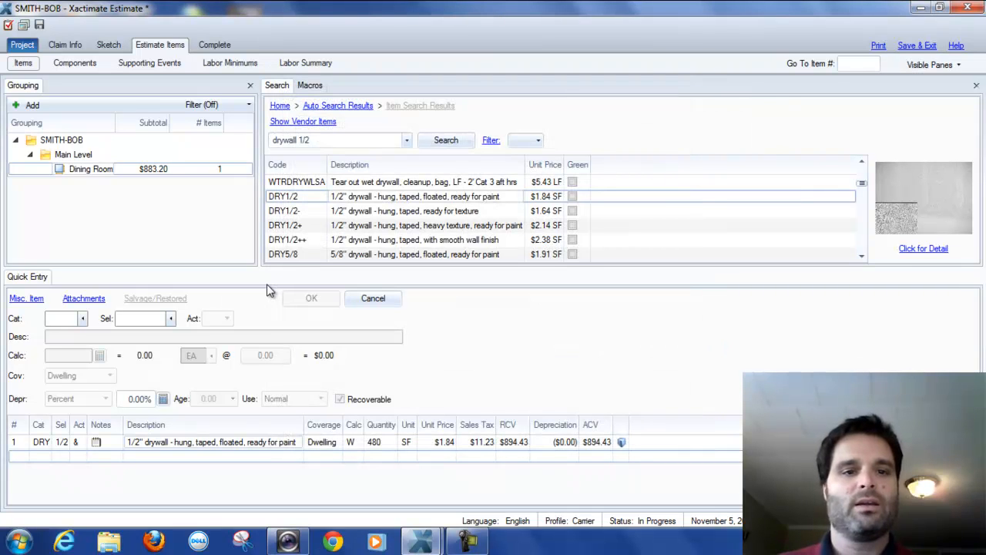